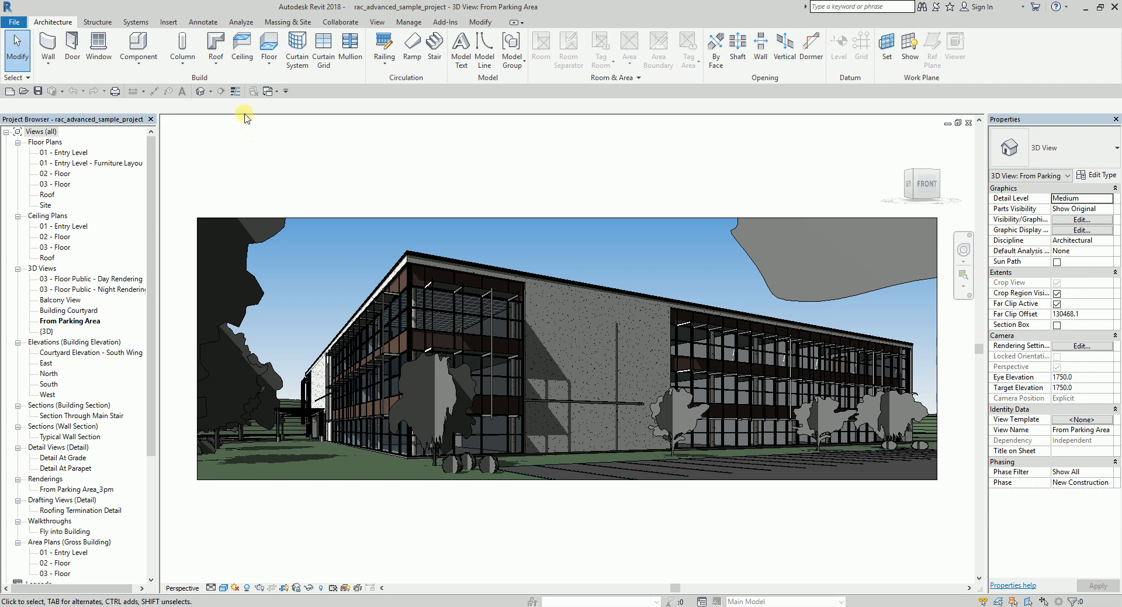
- Open the default 3D view showing the building and its surrounding site
click(200, 92)
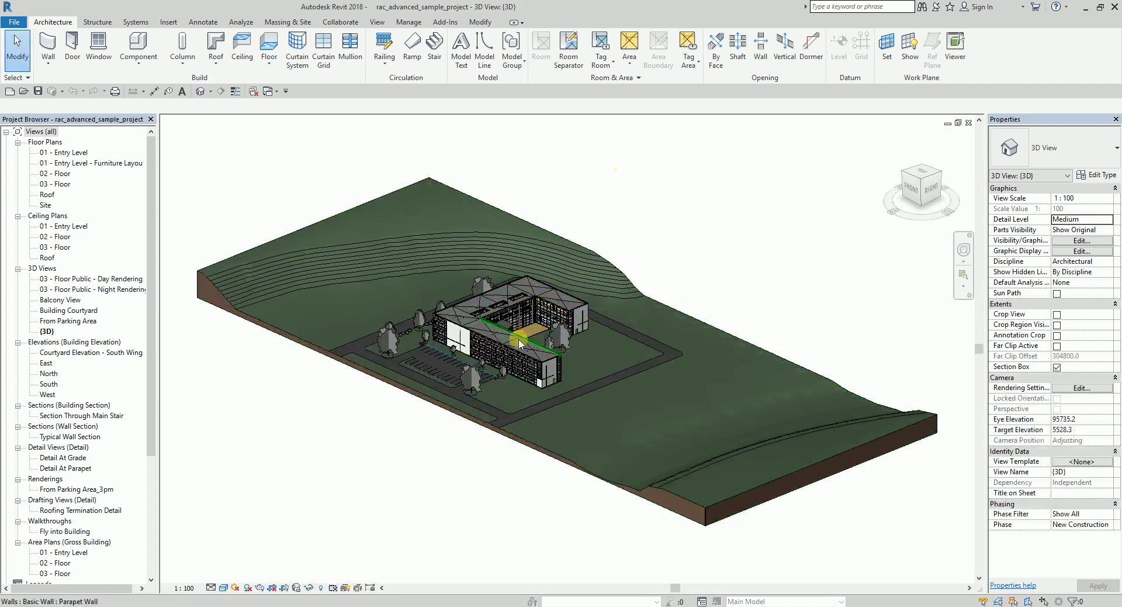
scroll(592, 349, up, 5)
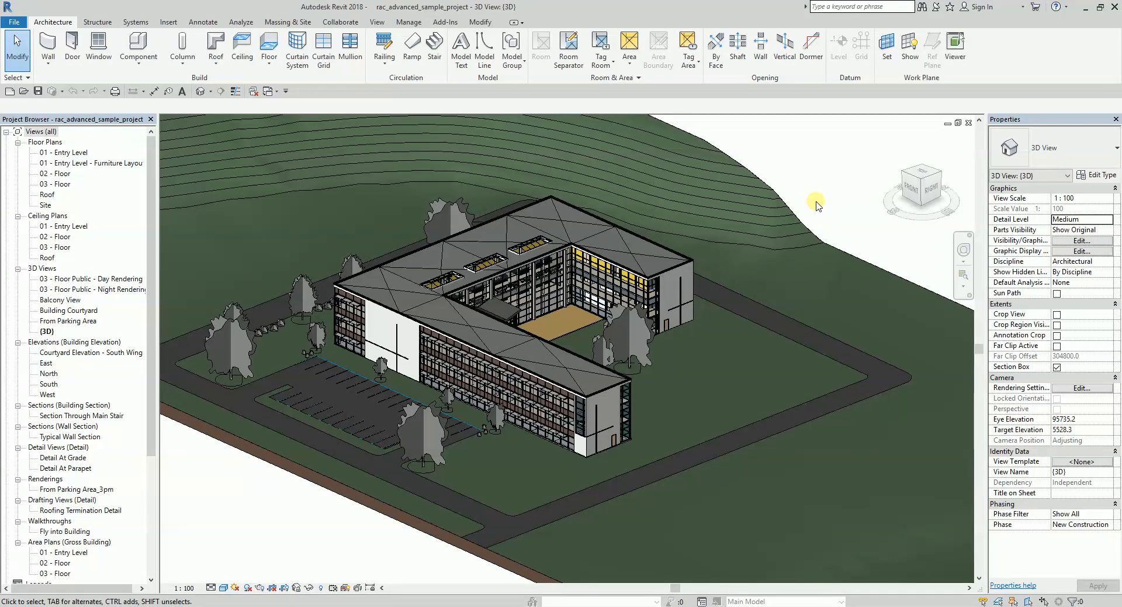
scroll(708, 323, down, 3)
middle_drag(599, 329, 588, 301)
mouse_move(291, 397)
middle_down()
mouse_move(282, 415)
mouse_move(290, 409)
middle_up()
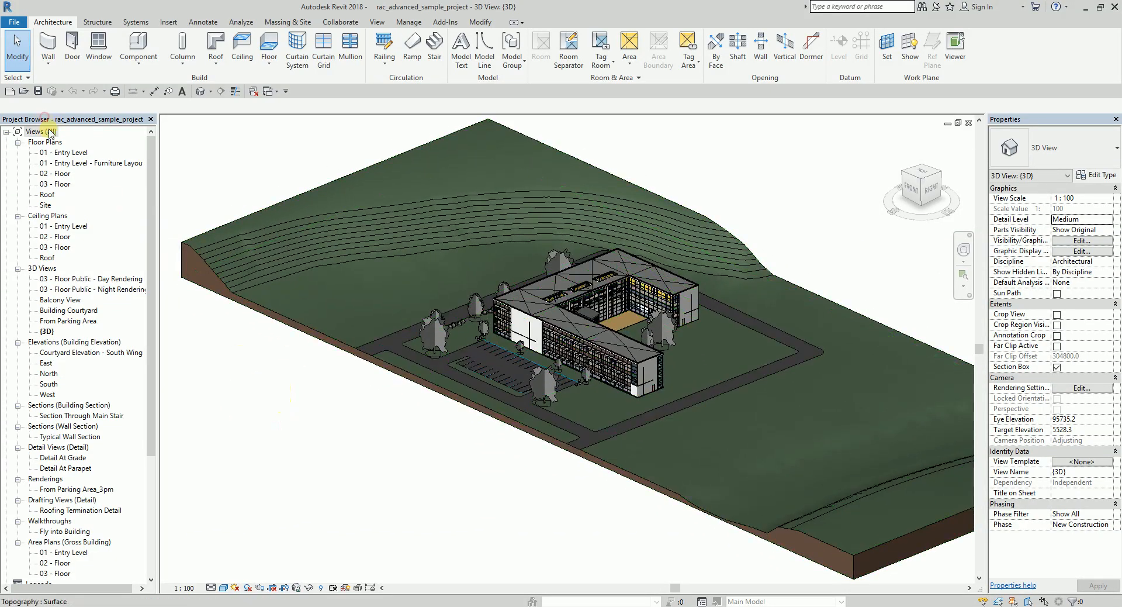
click(52, 152)
click(52, 163)
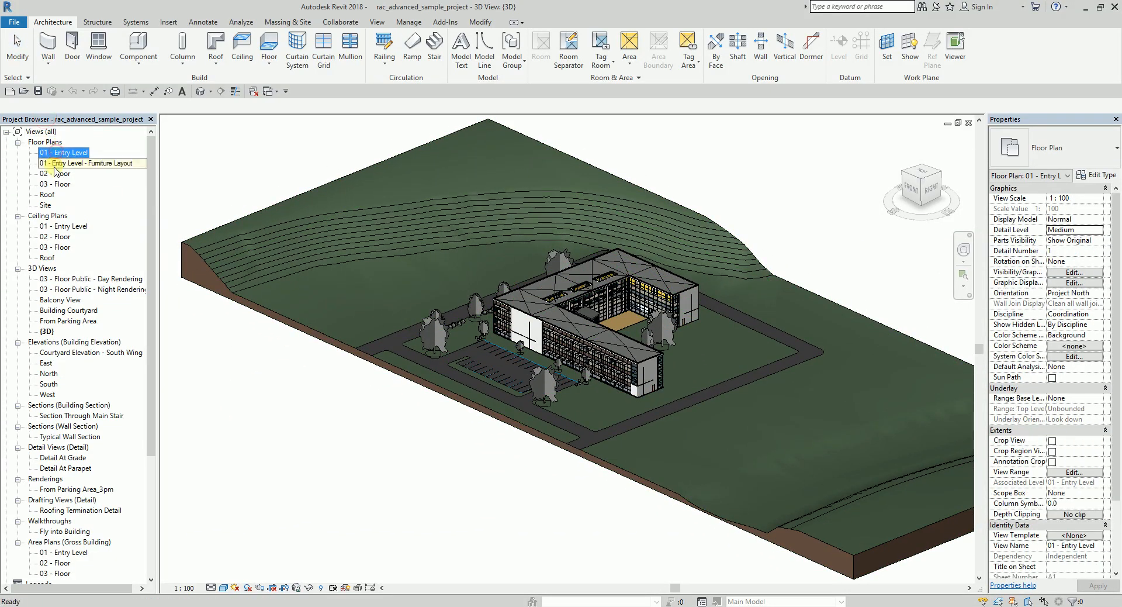
click(47, 194)
click(54, 227)
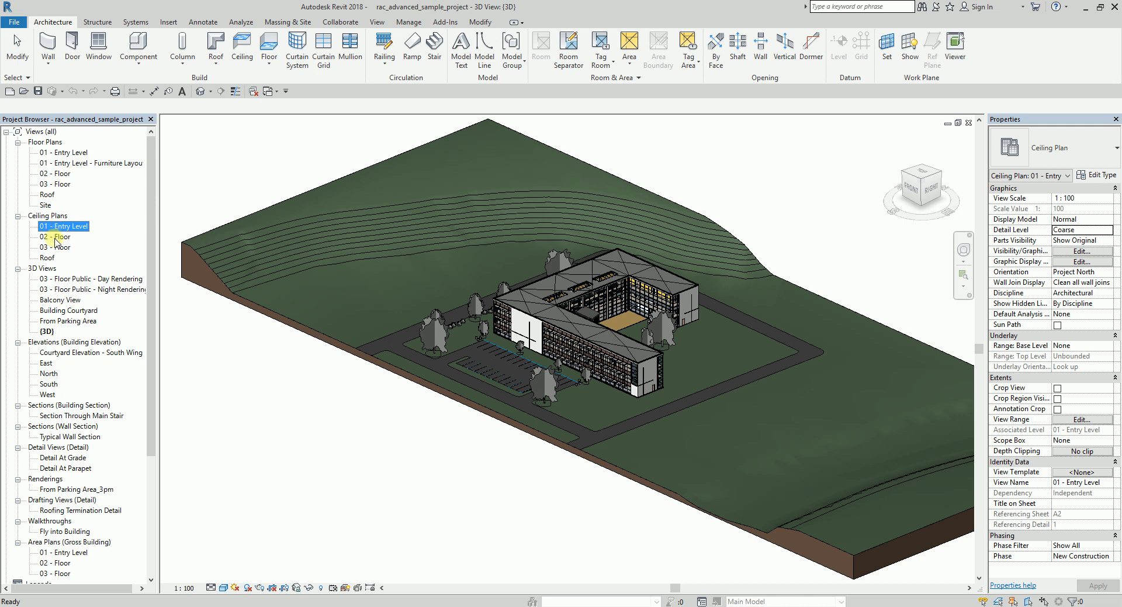
click(317, 384)
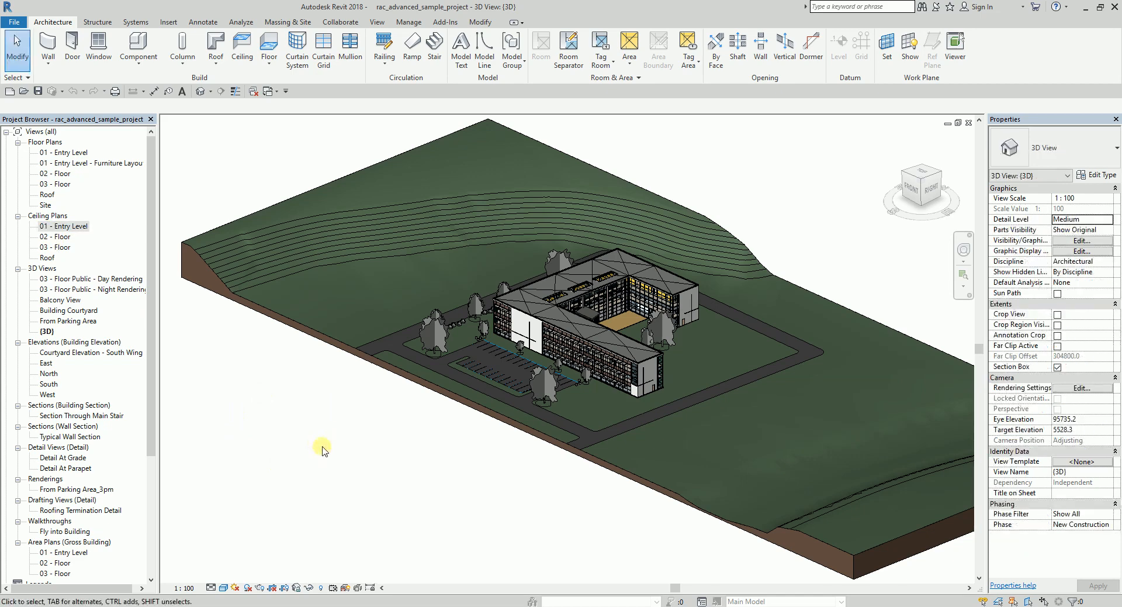
click(260, 389)
middle_drag(485, 385, 441, 366)
click(339, 434)
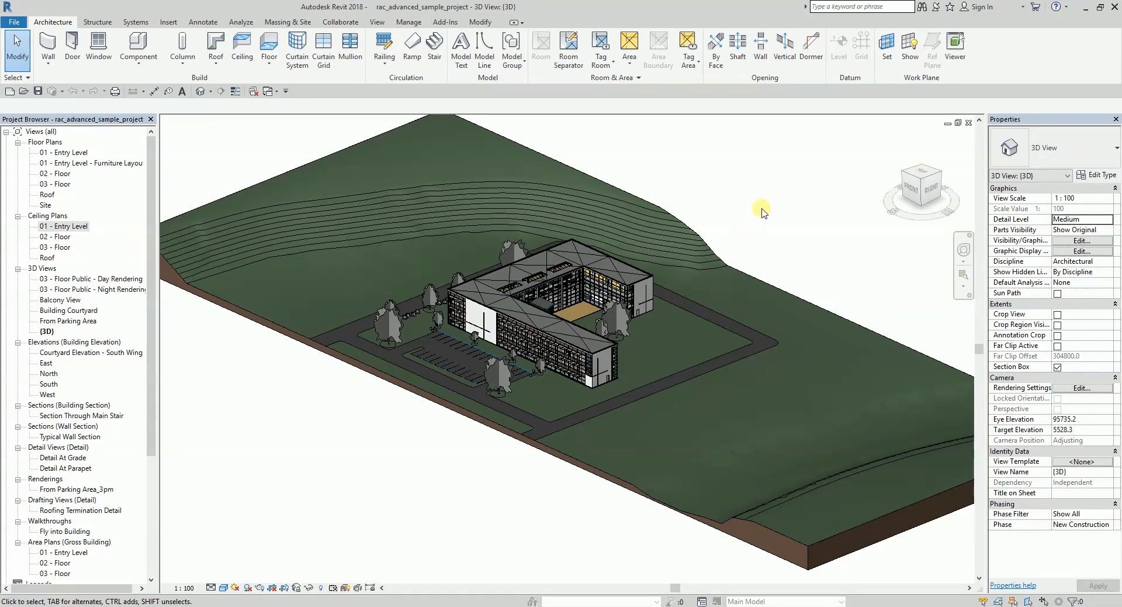
click(377, 24)
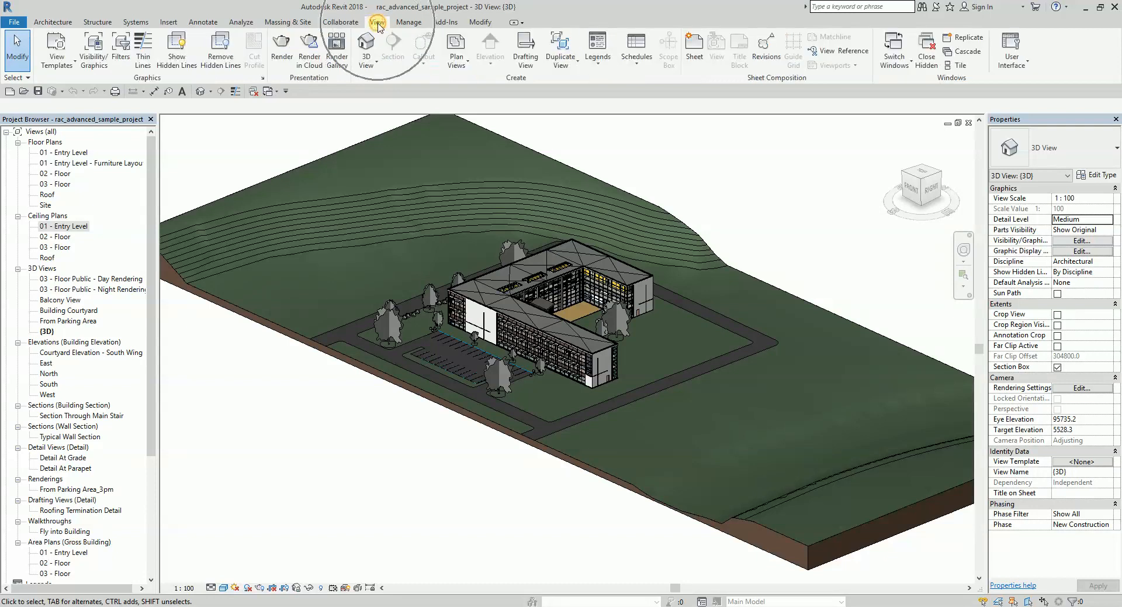
click(1012, 66)
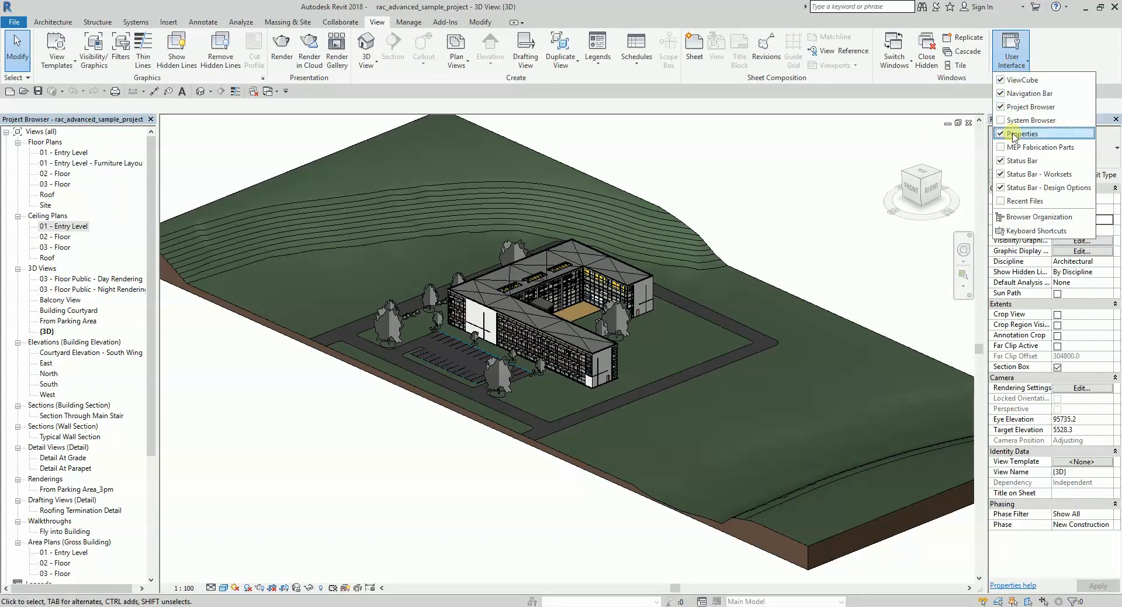
click(1031, 232)
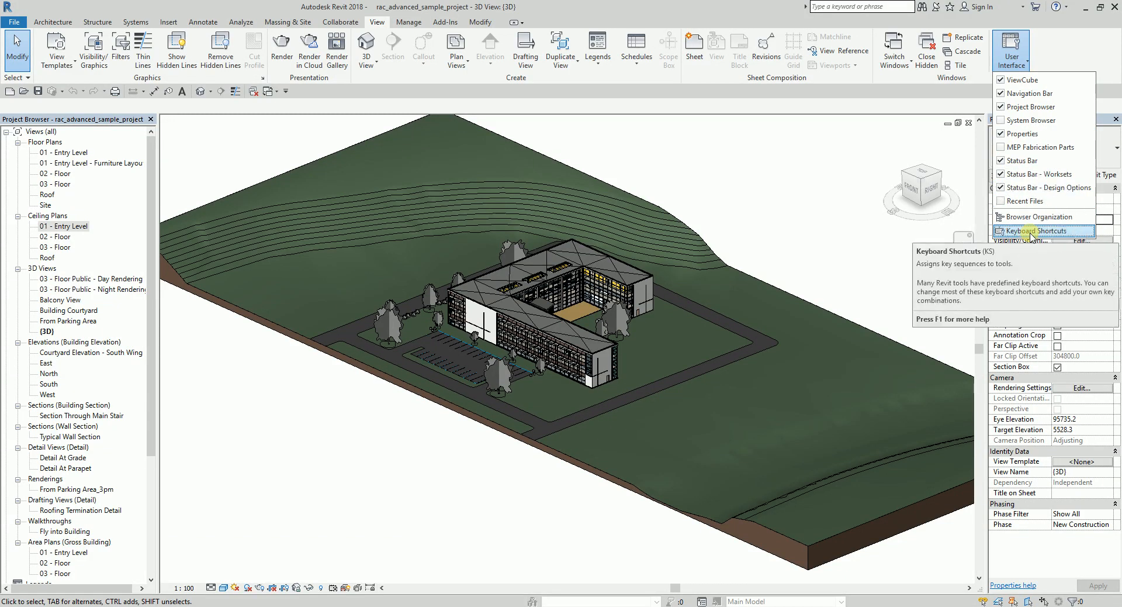
click(750, 192)
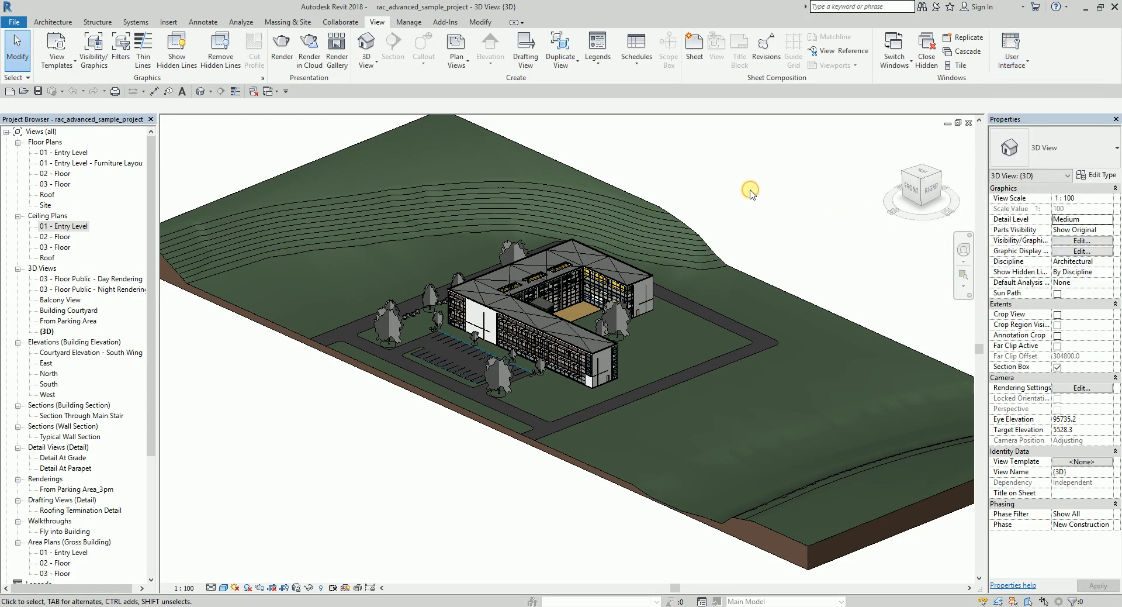
- Open the Keyboard Shortcuts settings and search the commands for "3d"
key(k)
key(s)
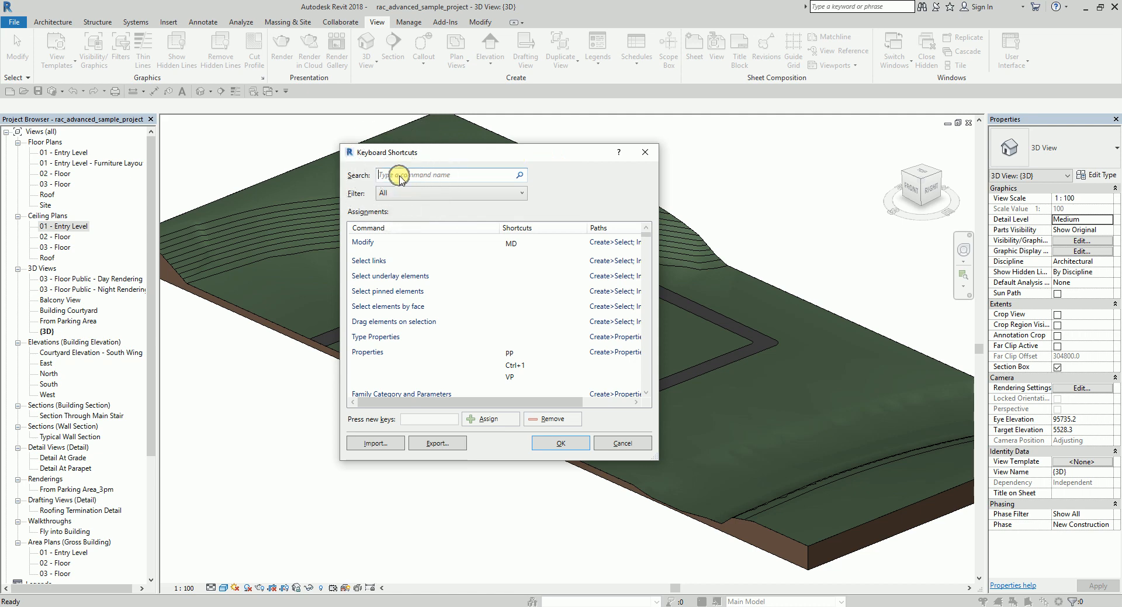
mouse_move(646, 239)
mouse_down()
mouse_move(648, 248)
mouse_move(646, 225)
mouse_up()
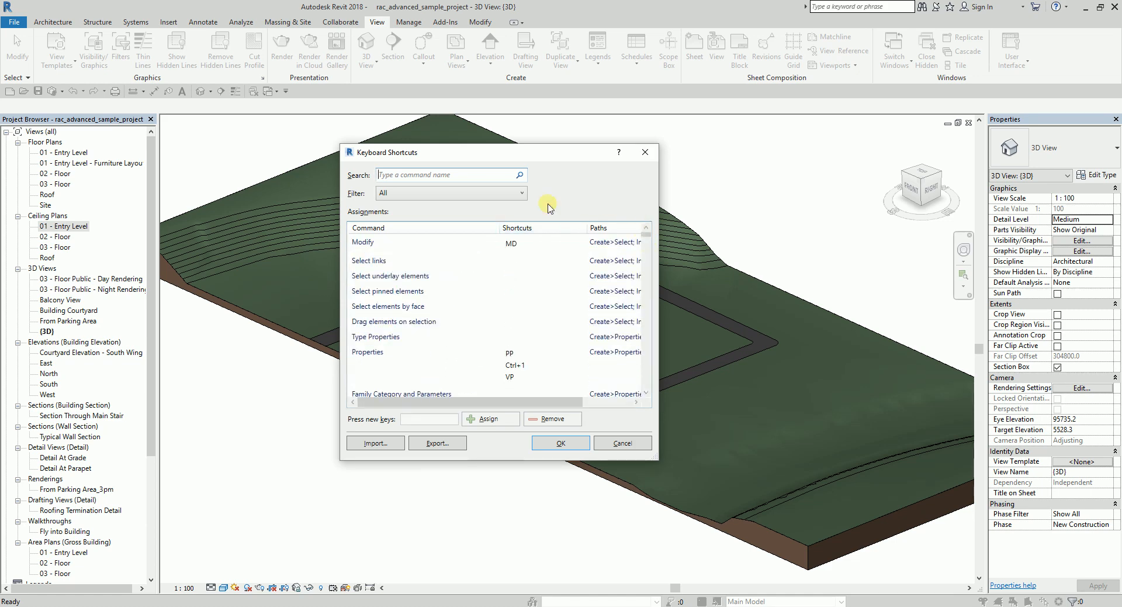
click(401, 177)
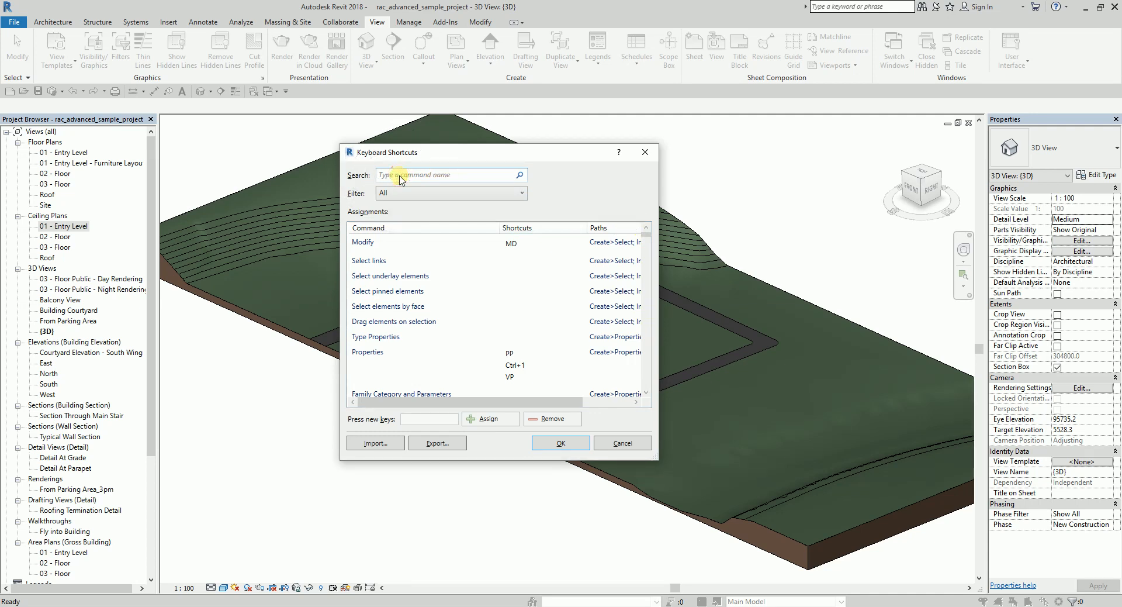
text(3d)
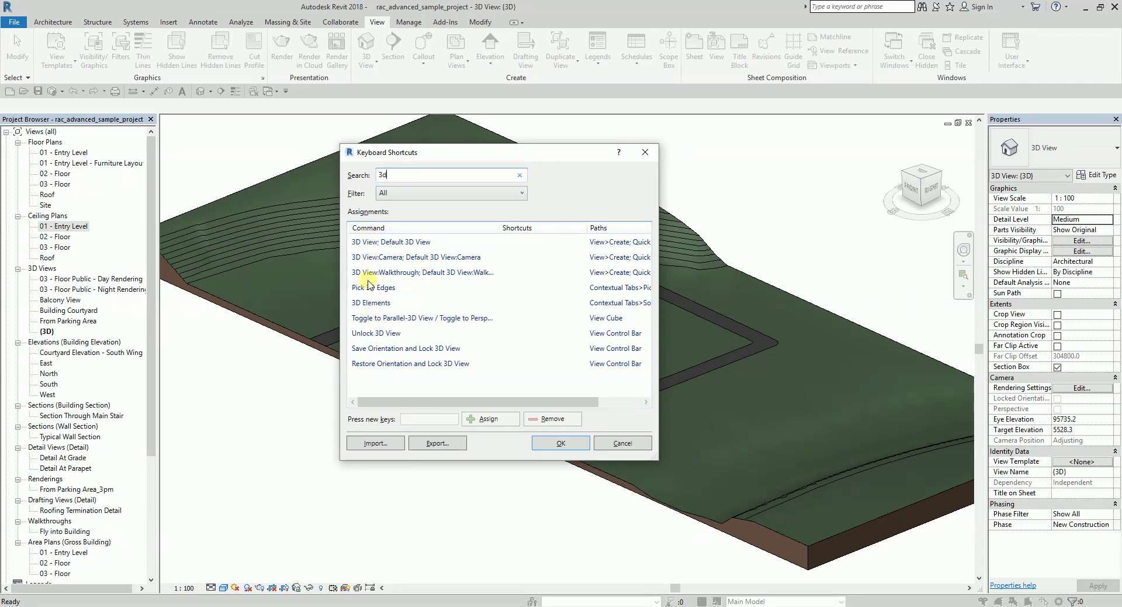
- Assign the shortcut 3D to the "3D View; Default 3D View" command and accept the shortcut changes
click(377, 245)
click(377, 247)
click(377, 246)
click(377, 245)
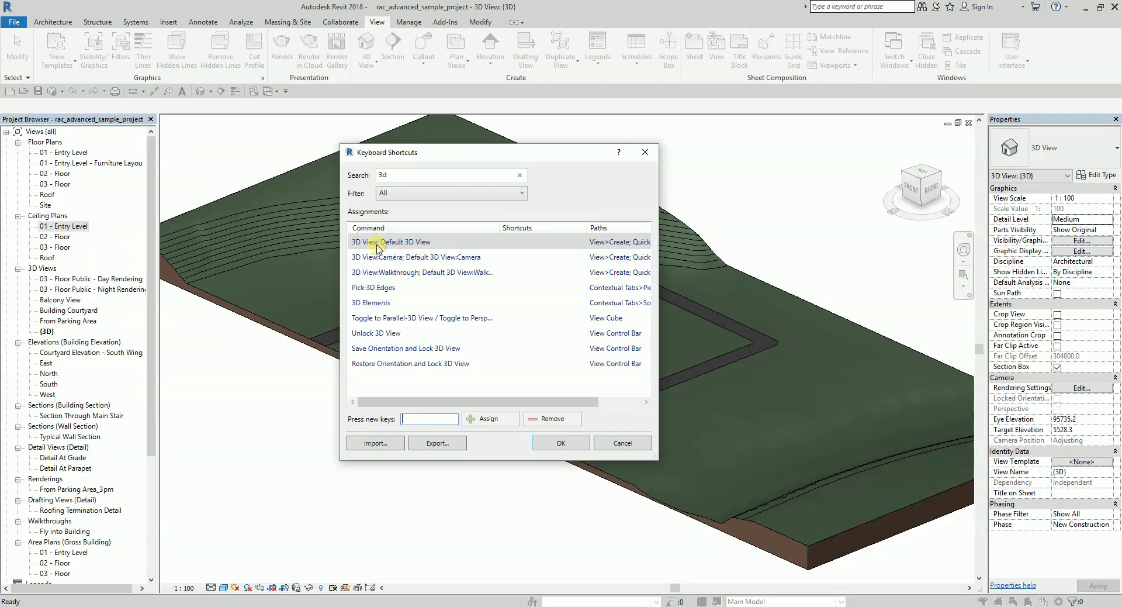
click(390, 245)
key(ctrl)
key(ctrl)
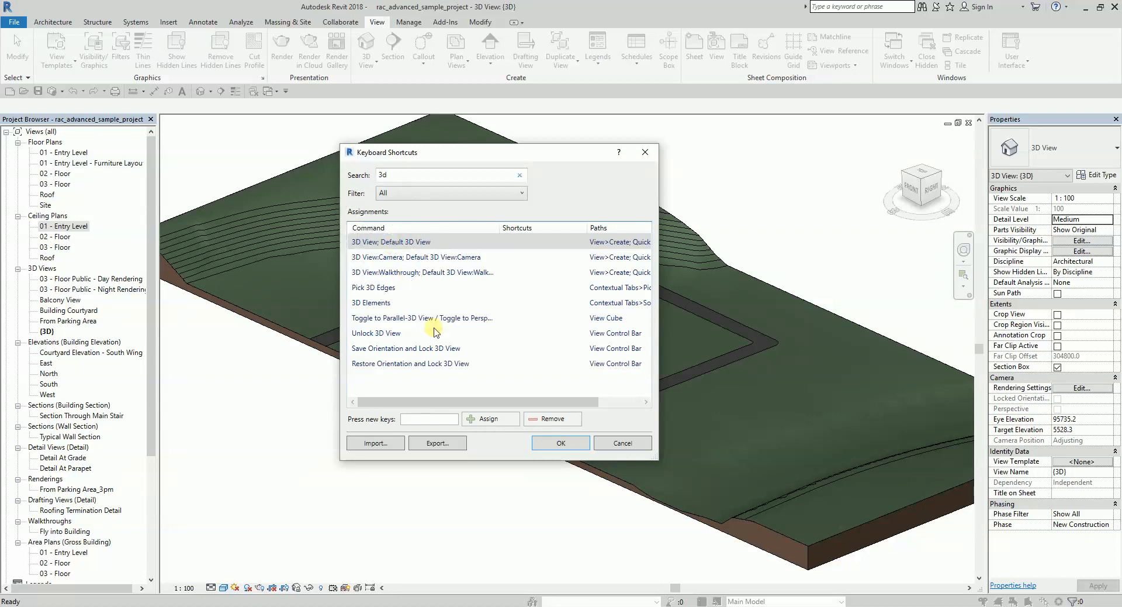
click(410, 419)
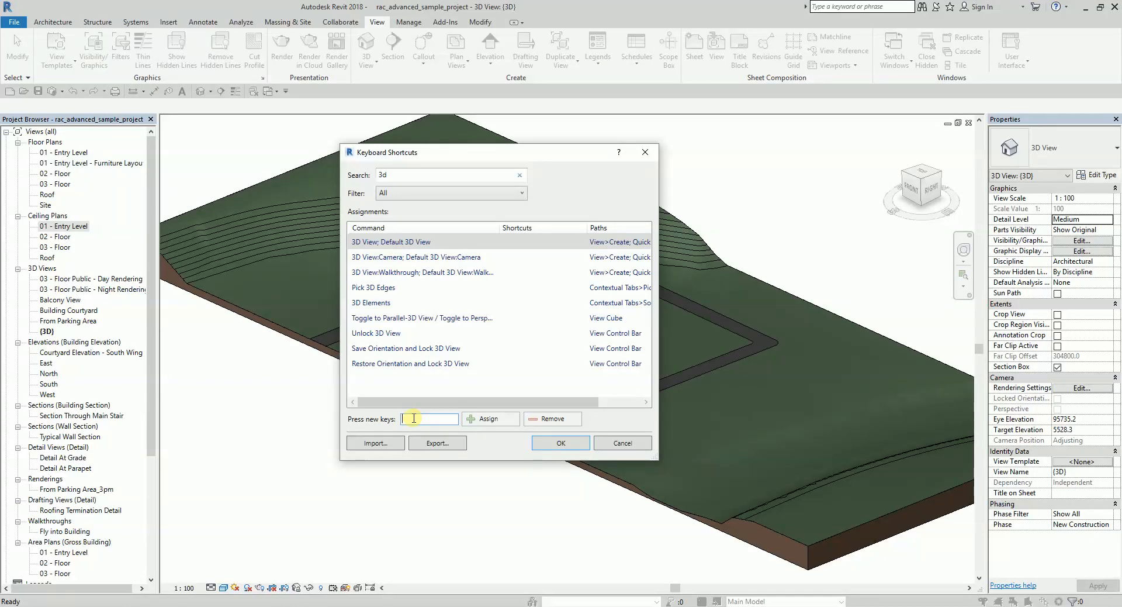
text(3D)
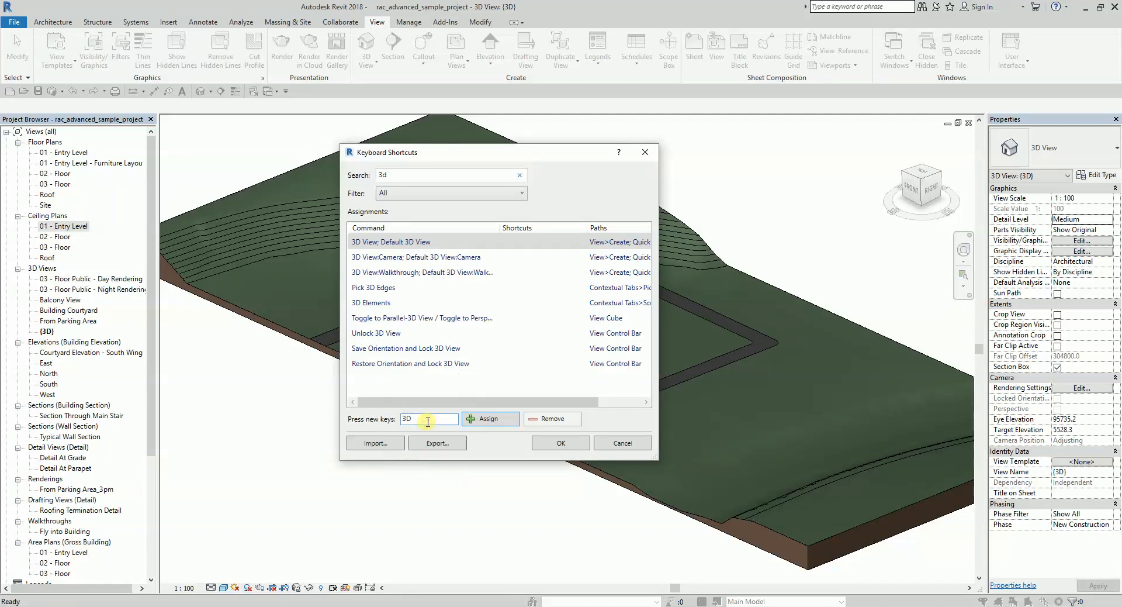
click(486, 419)
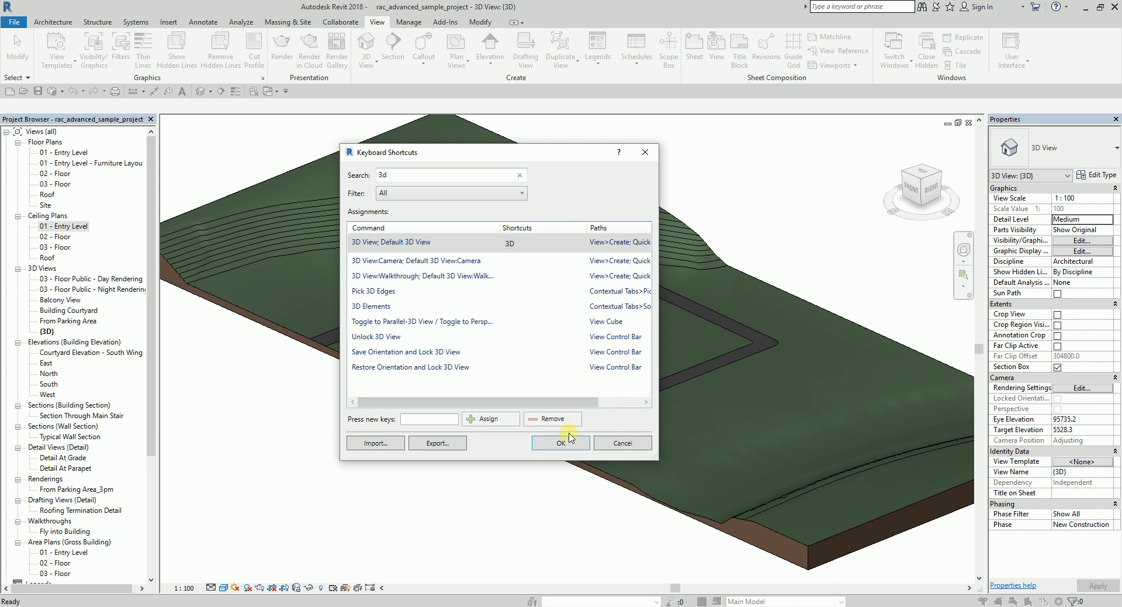
click(560, 444)
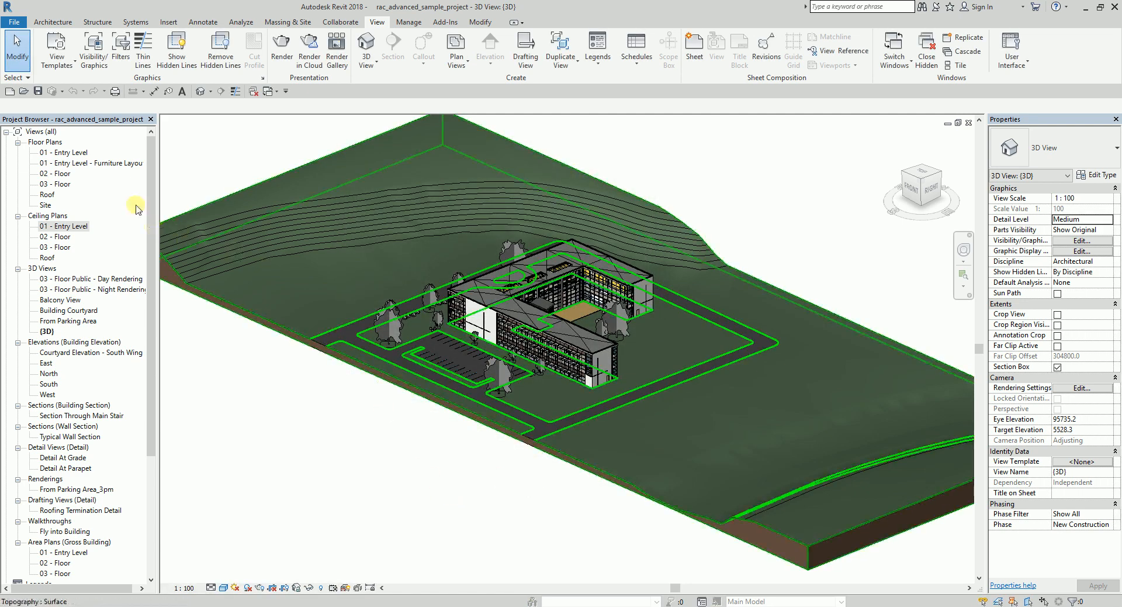
- Open the 02 - Floor floor plan and switch back to the default 3D view
click(62, 176)
double_click(63, 178)
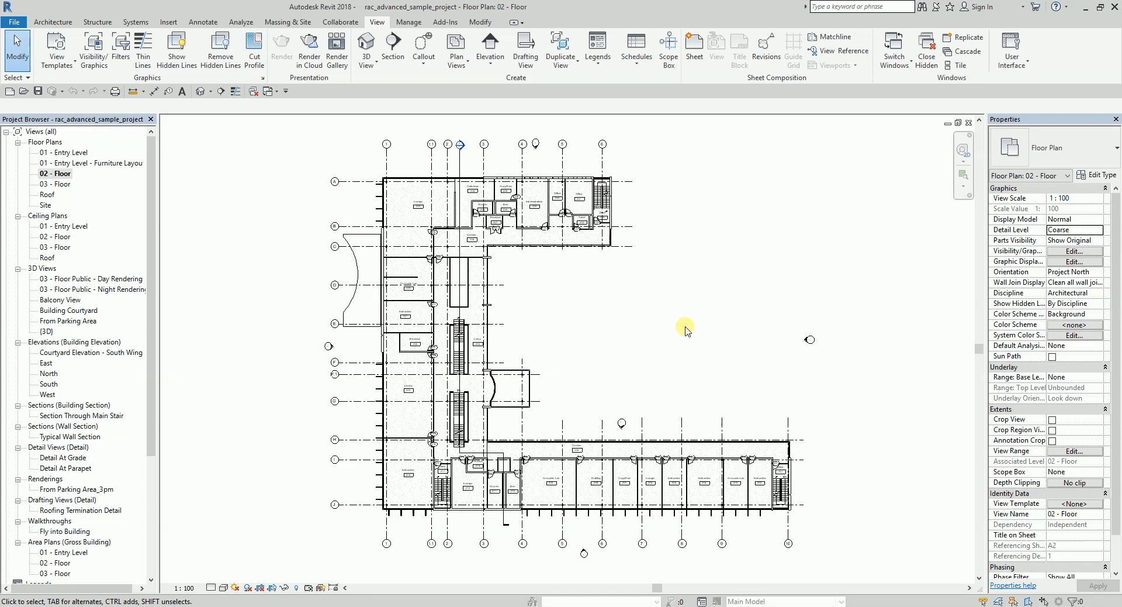
click(603, 320)
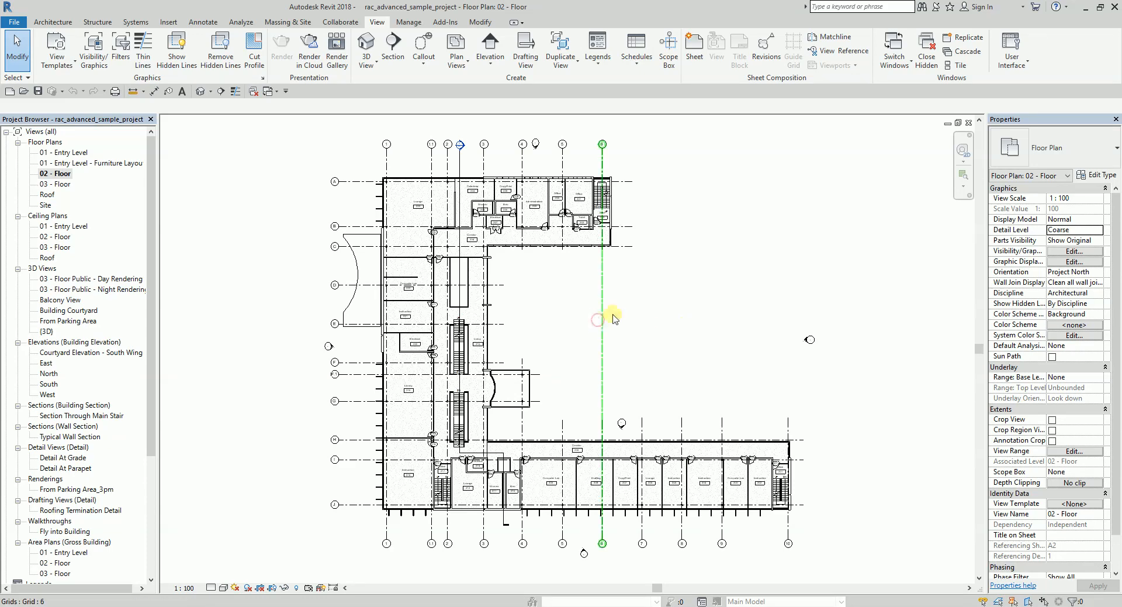
click(758, 242)
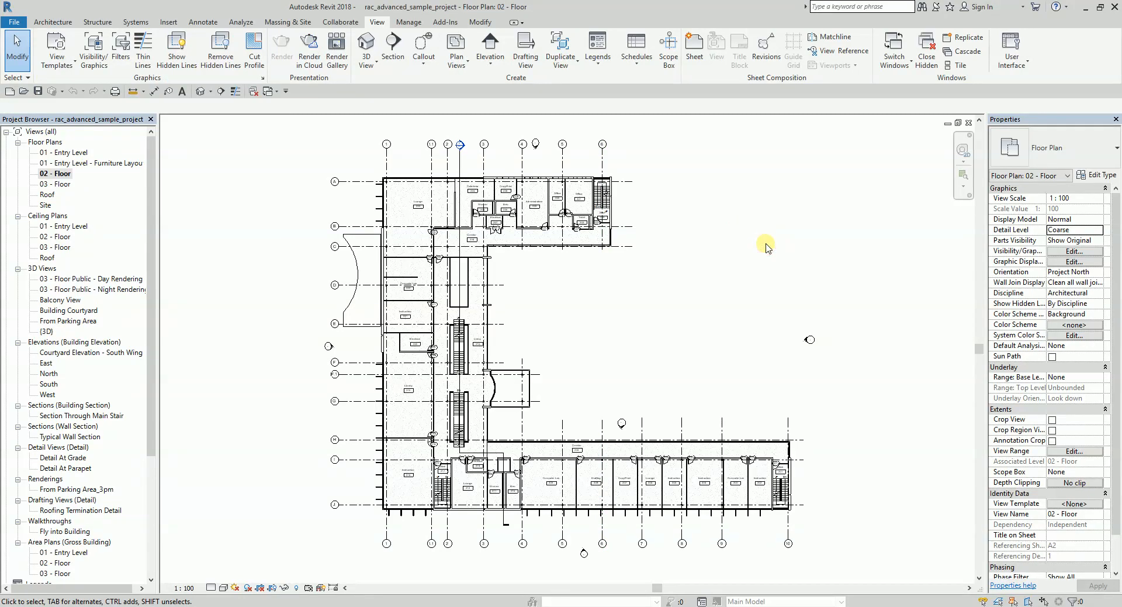
key(ctrl+Tab)
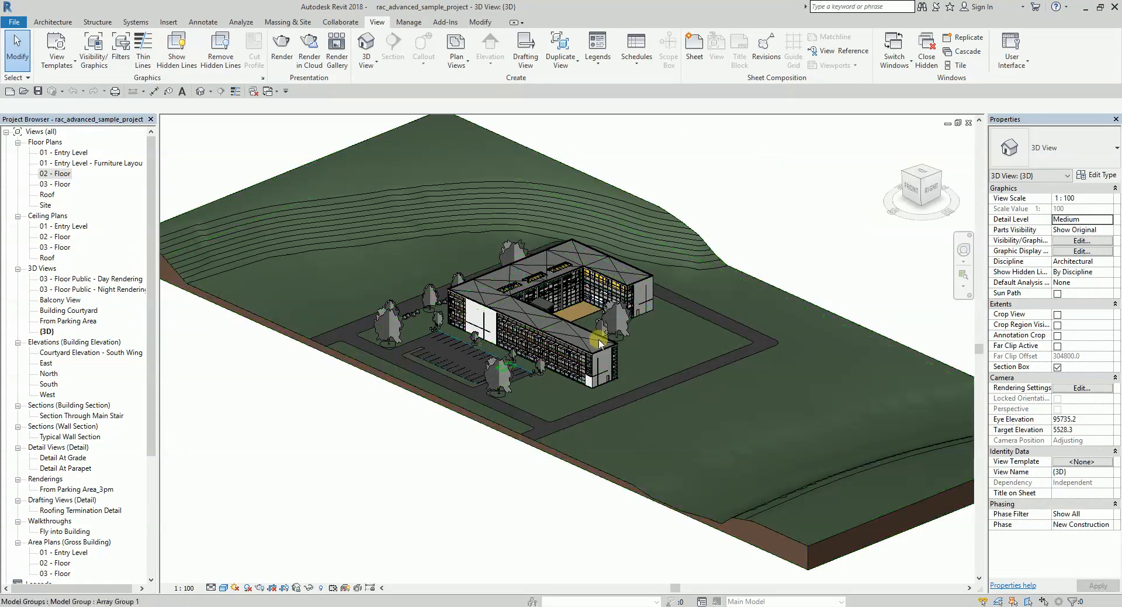
click(747, 232)
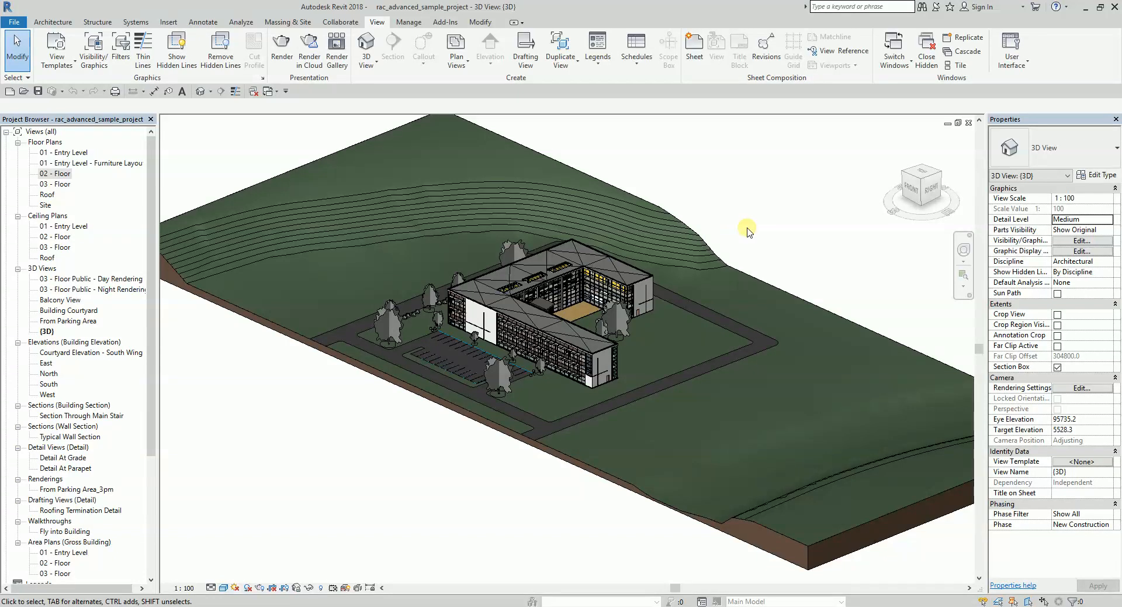
- Export the keyboard shortcuts as KeyboardShortcuts.xml into the KeyboardShortcuts folder
click(1012, 65)
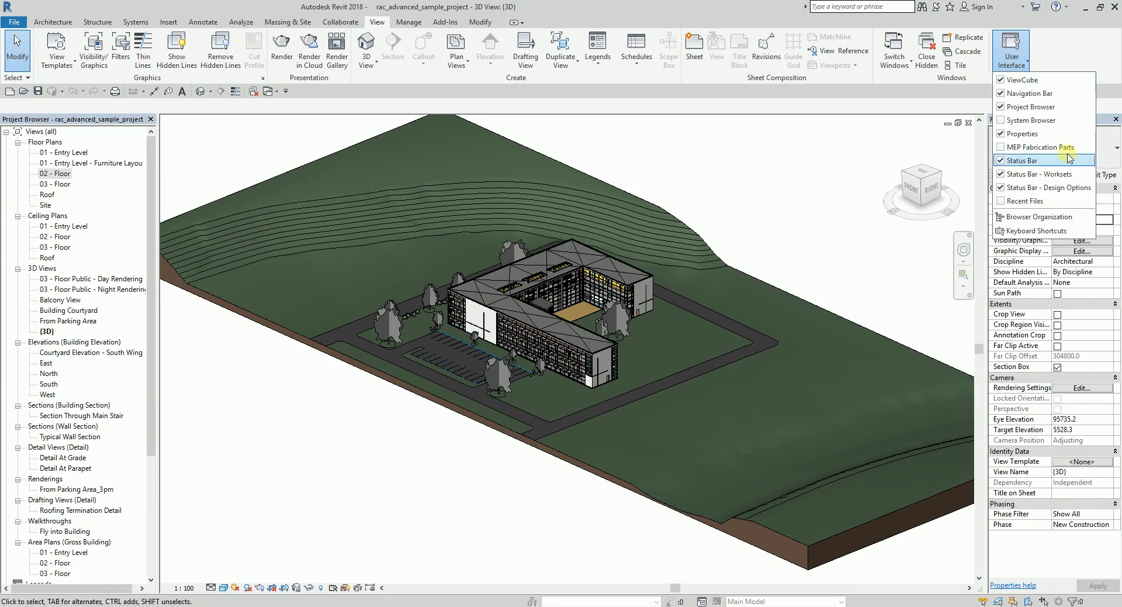
click(1032, 231)
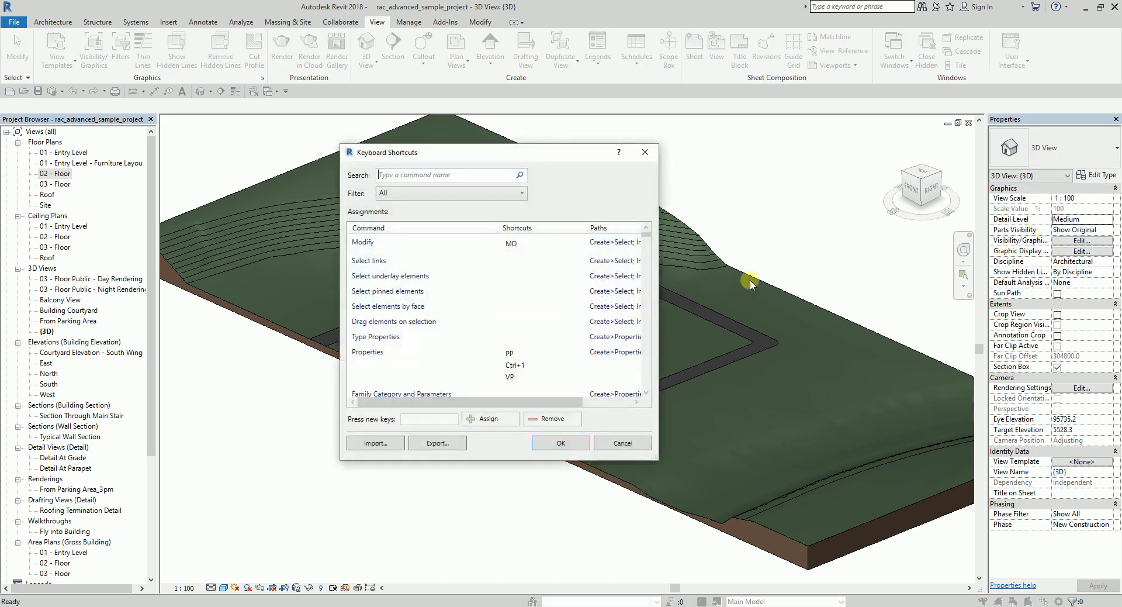
click(438, 446)
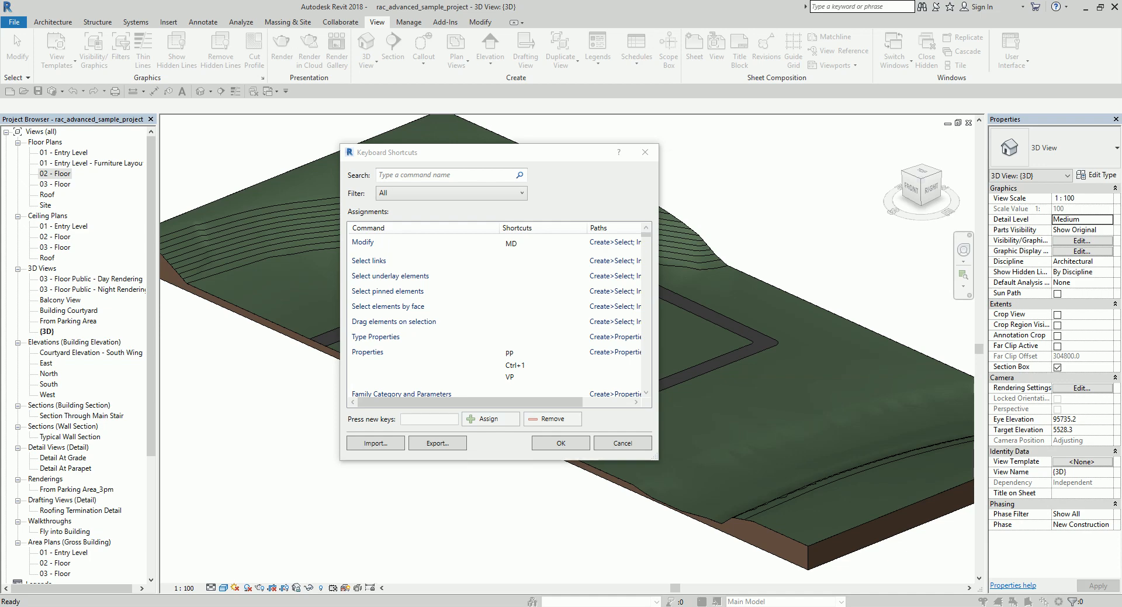
drag(1121, 193, 496, 100)
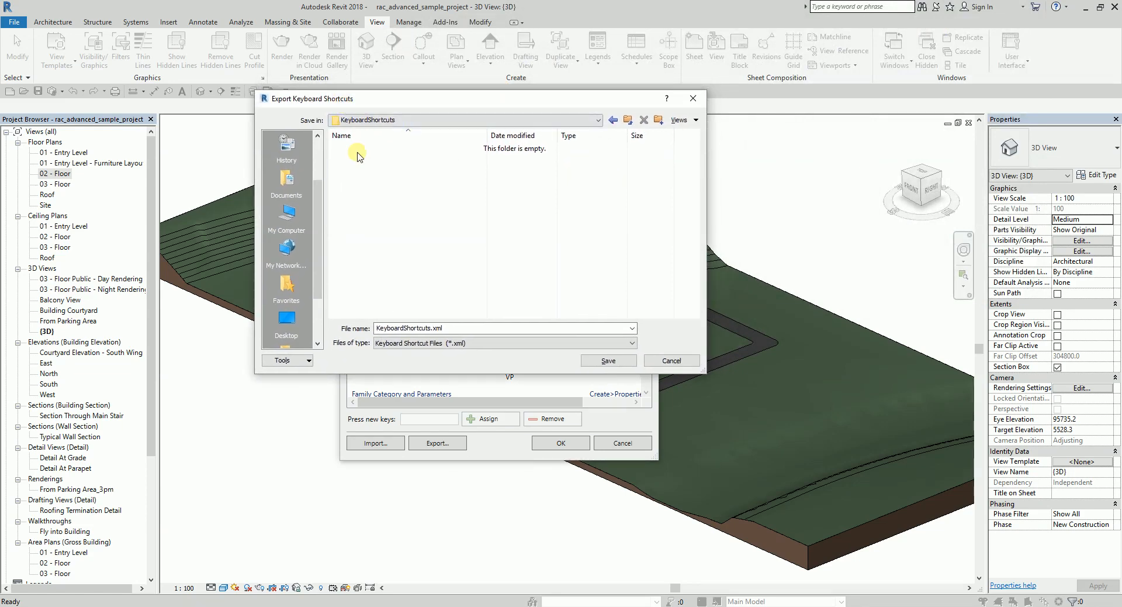
key(ctrl)
drag(394, 98, 390, 172)
key(ctrl)
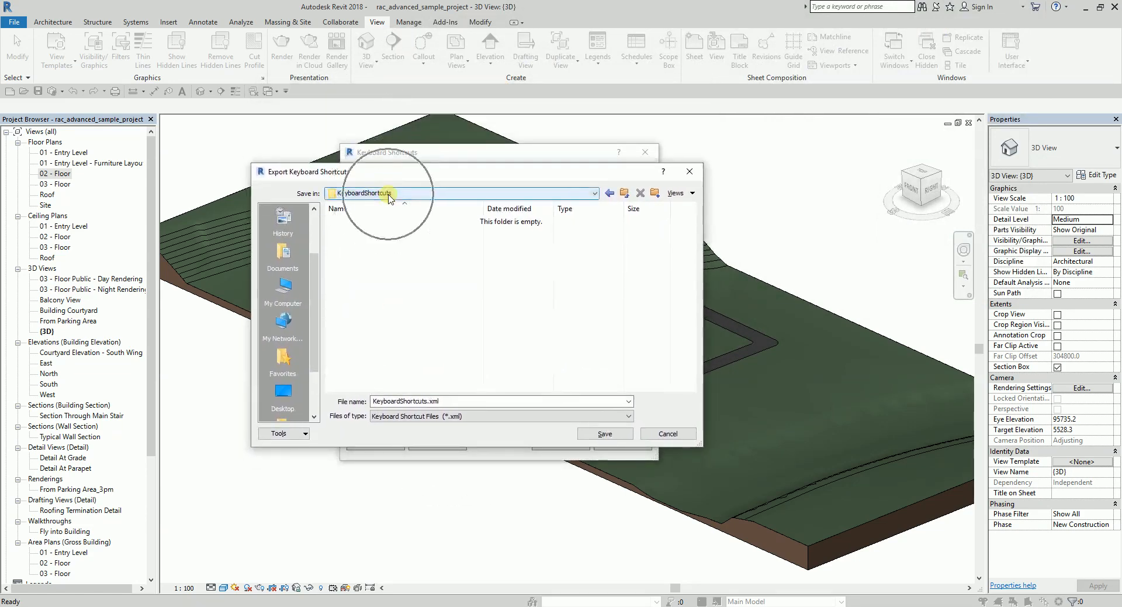
key(ctrl)
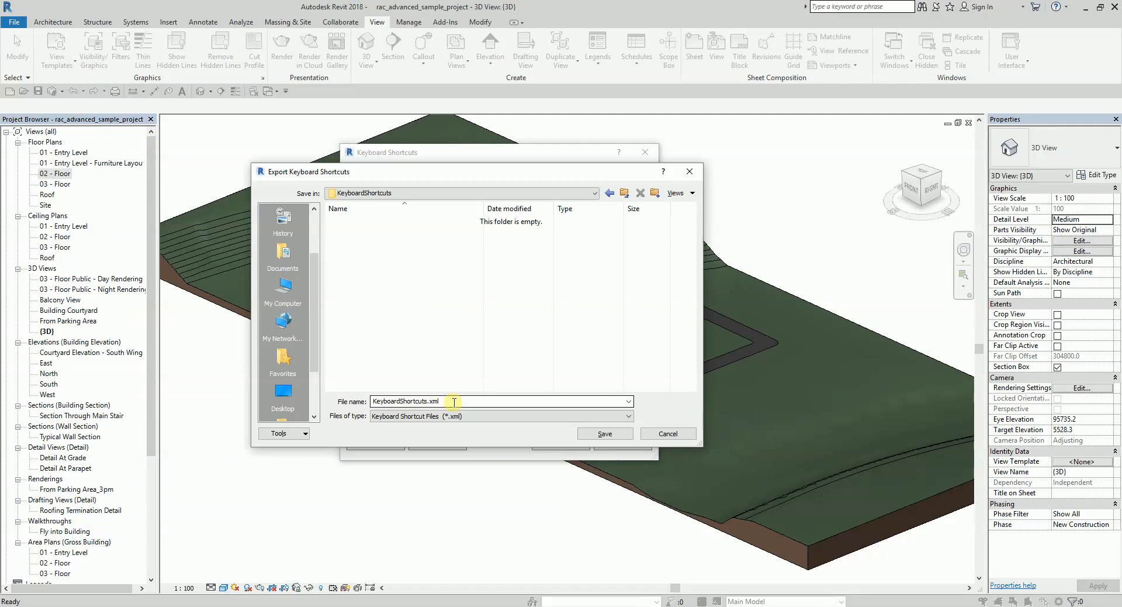
click(599, 434)
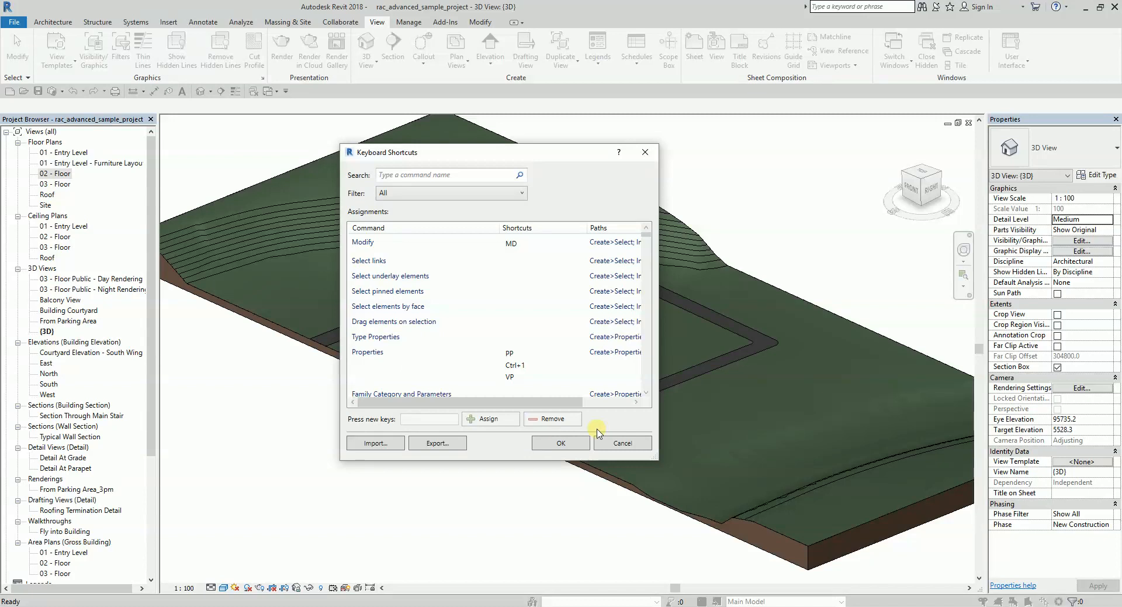
- Search the shortcut commands for "3d" and select the "3D View; Default 3D View" entry
click(375, 444)
click(409, 177)
text(3d)
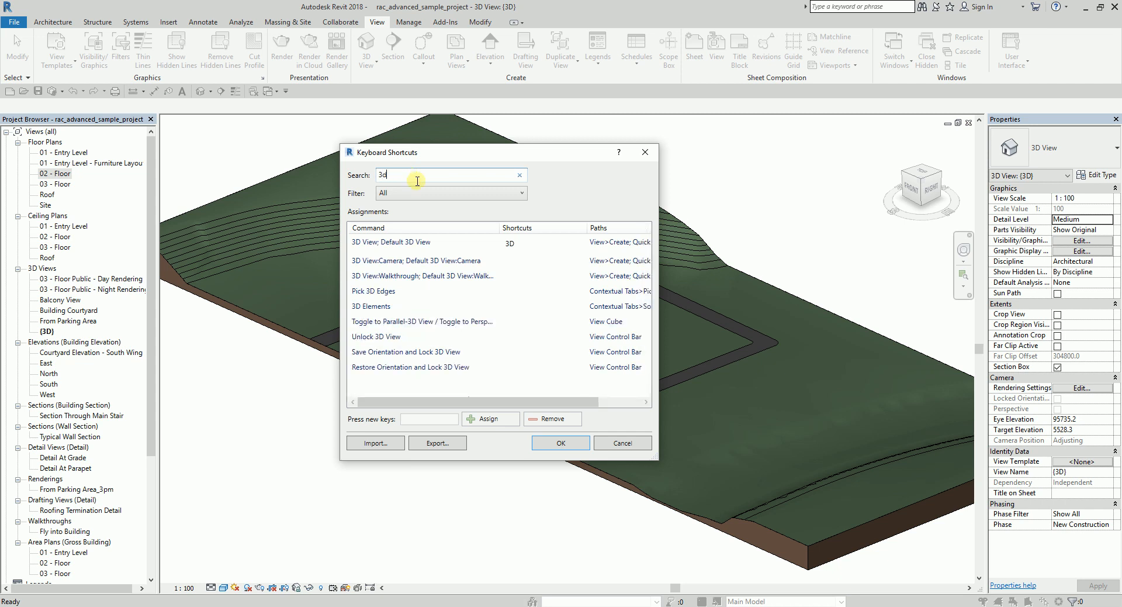
click(512, 243)
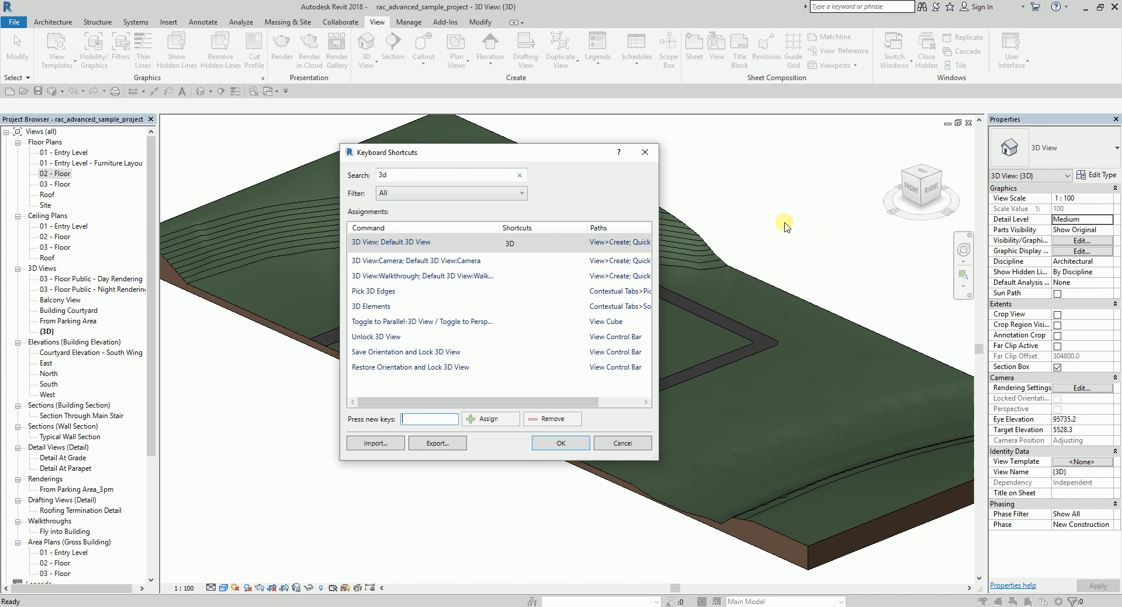
- Remove the 3D shortcut from the "3D View; Default 3D View" command and accept the change
click(514, 243)
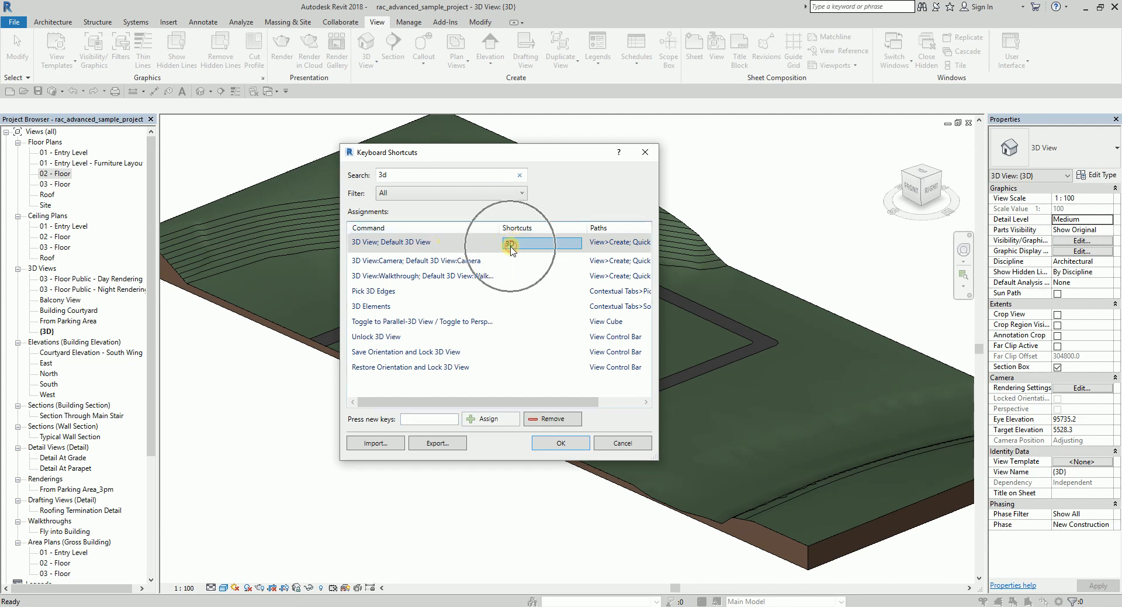
key(ctrl)
key(ctrl)
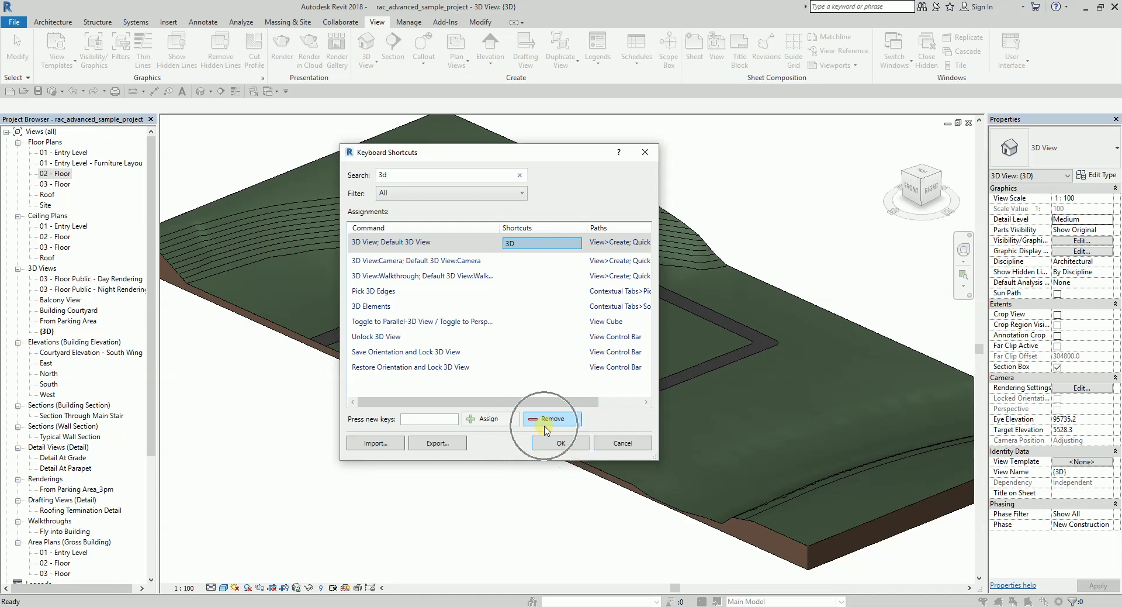
key(ctrl)
click(552, 426)
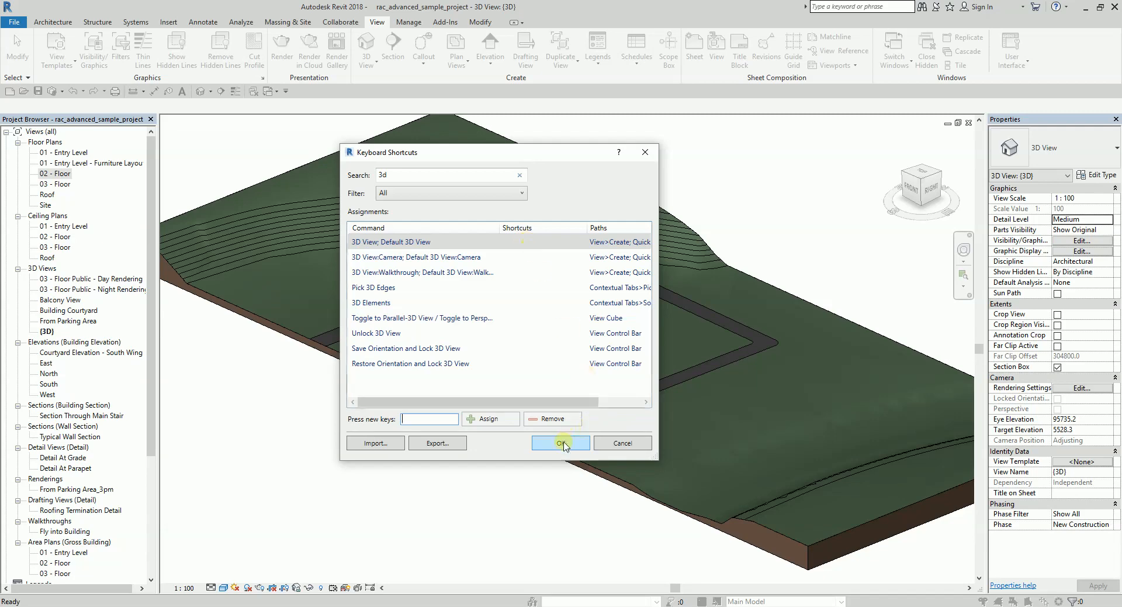
key(ctrl)
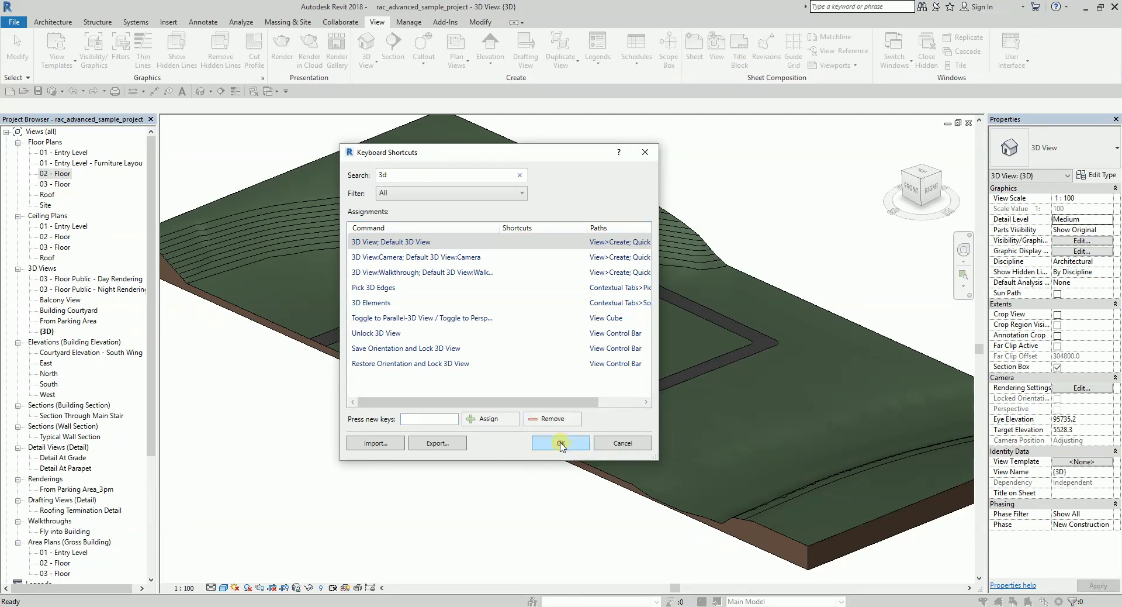
click(562, 445)
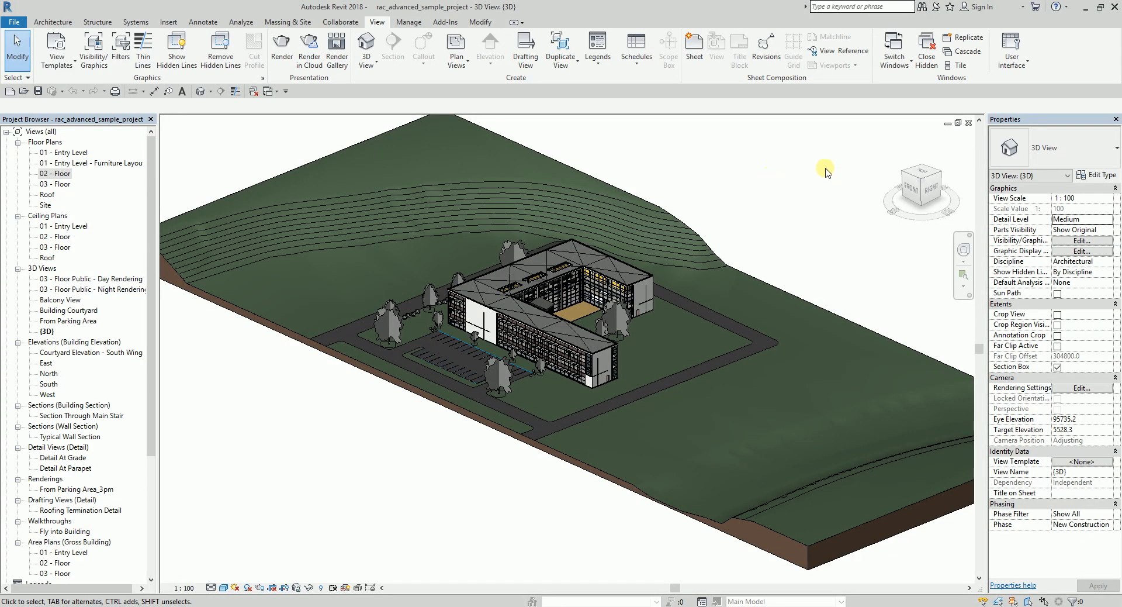
- Reopen the keyboard shortcut settings and search the commands for "3d"
click(1010, 69)
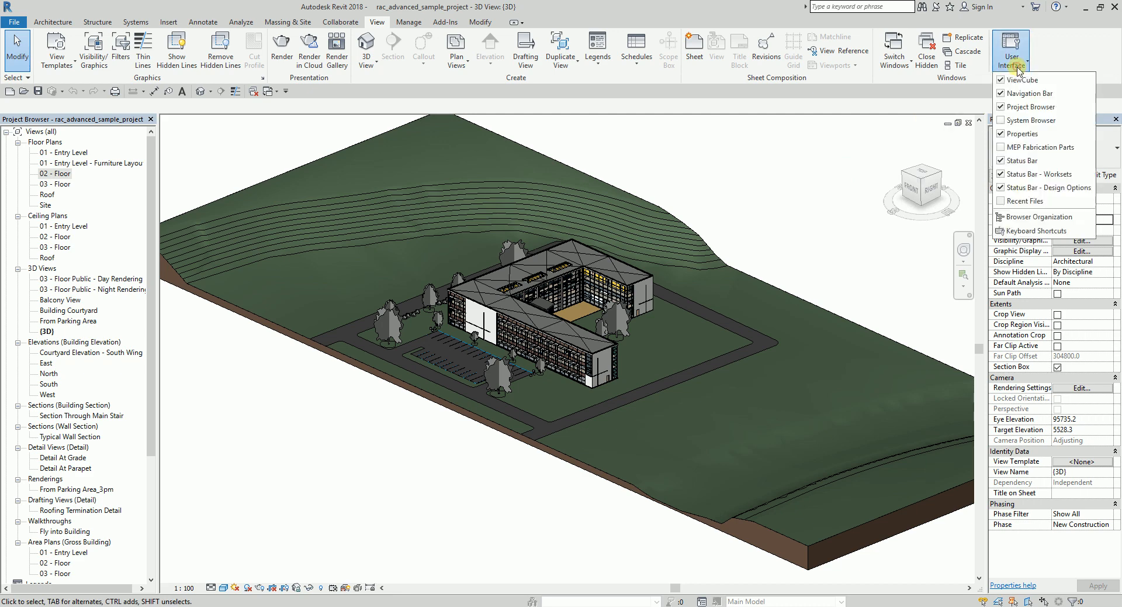
click(1037, 232)
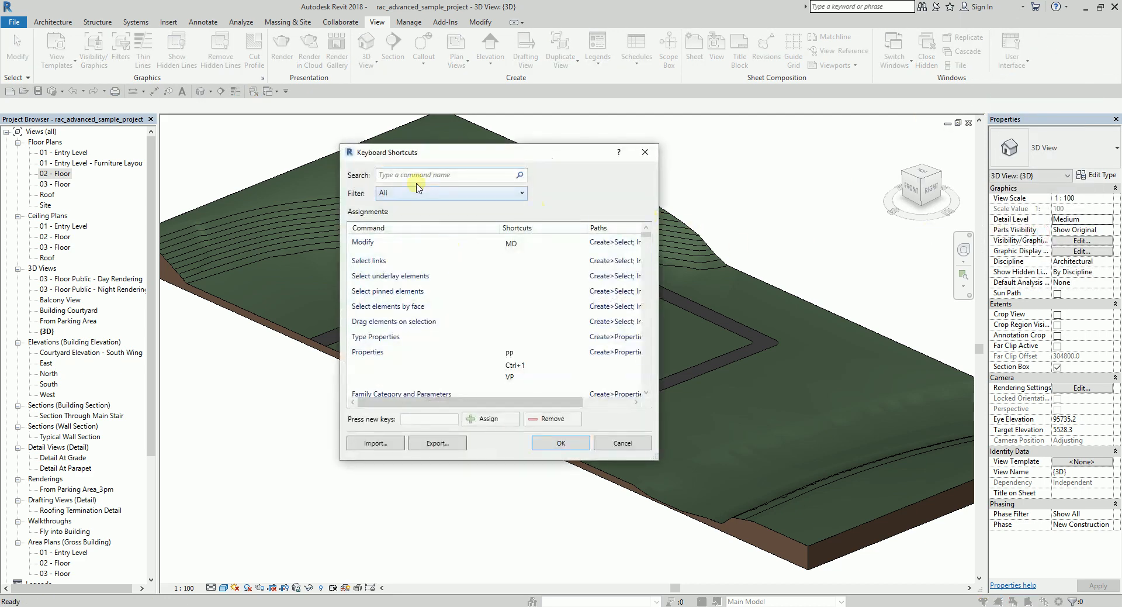
click(416, 175)
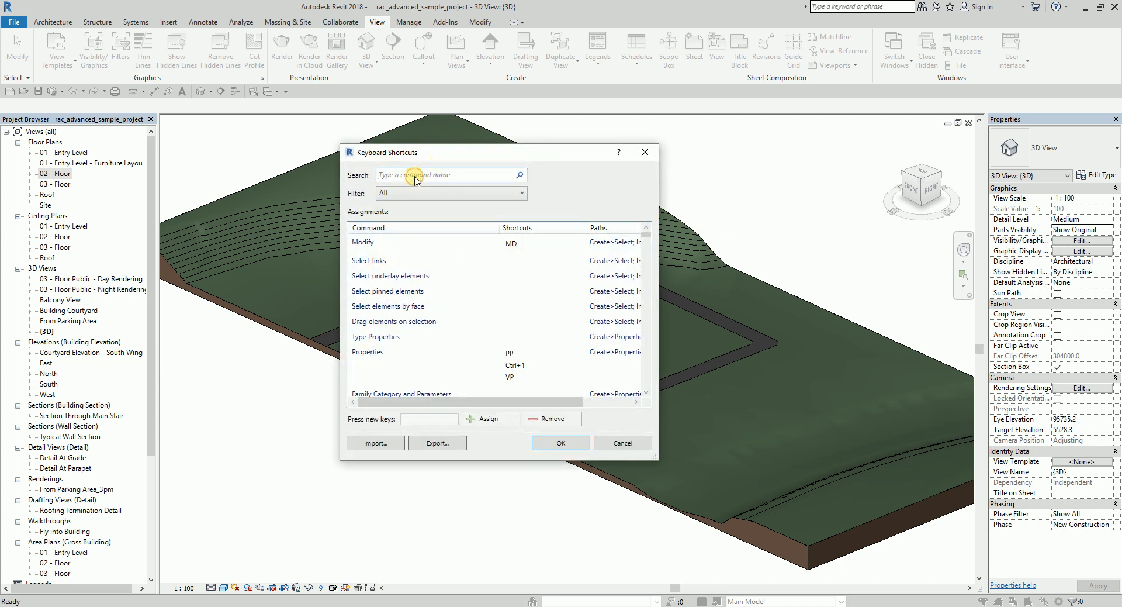
text(3d)
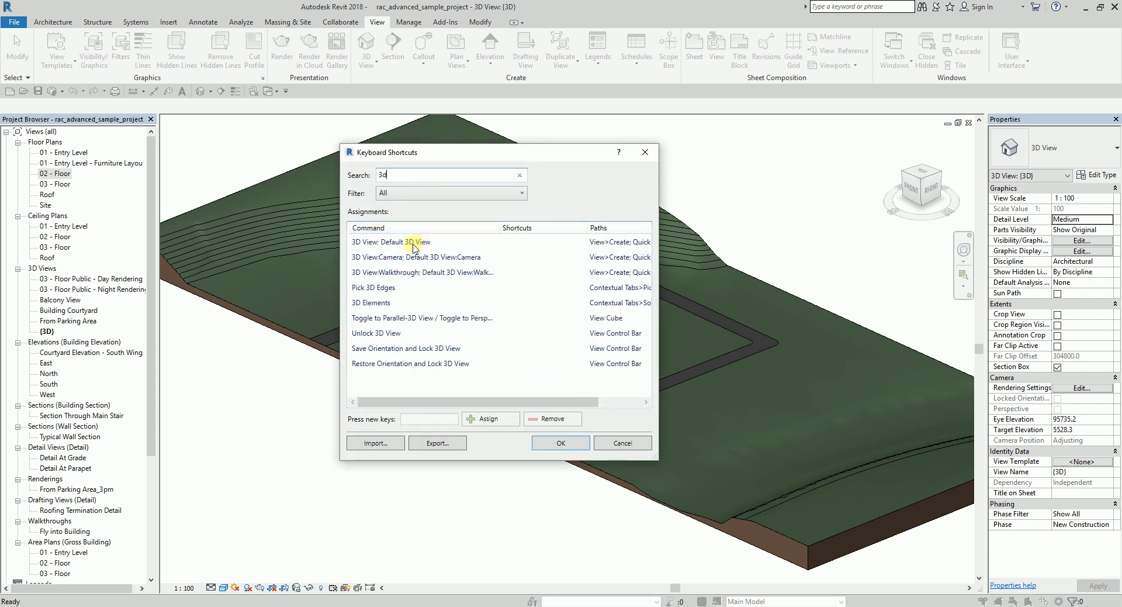
- Import KeyboardShortcuts.xml from the KeyboardShortcuts folder, overwrite the existing shortcut settings, and accept the result
click(377, 444)
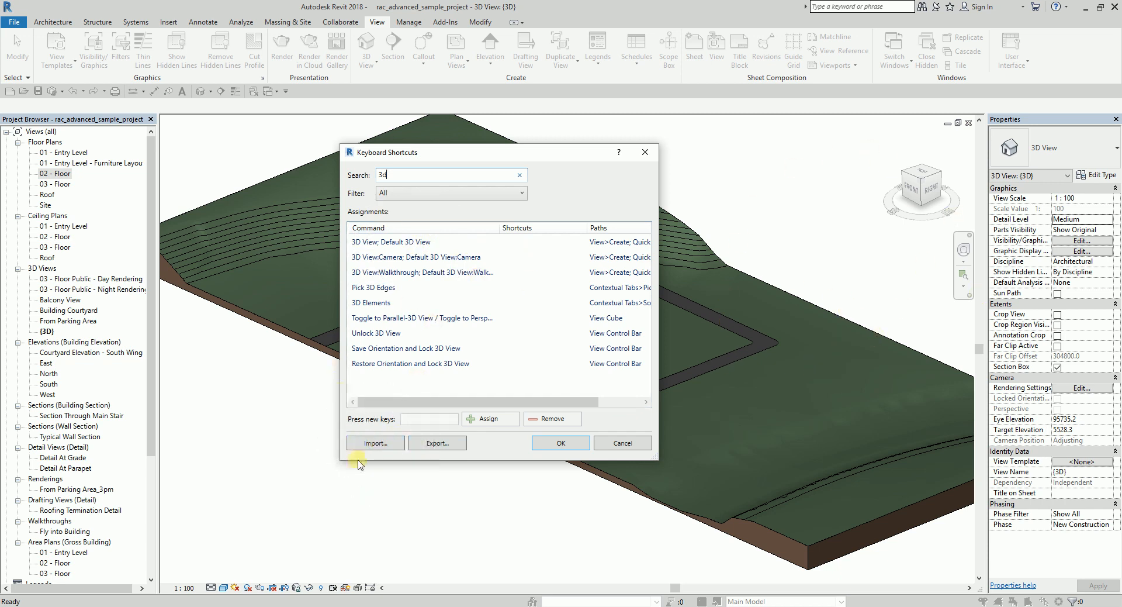
click(363, 445)
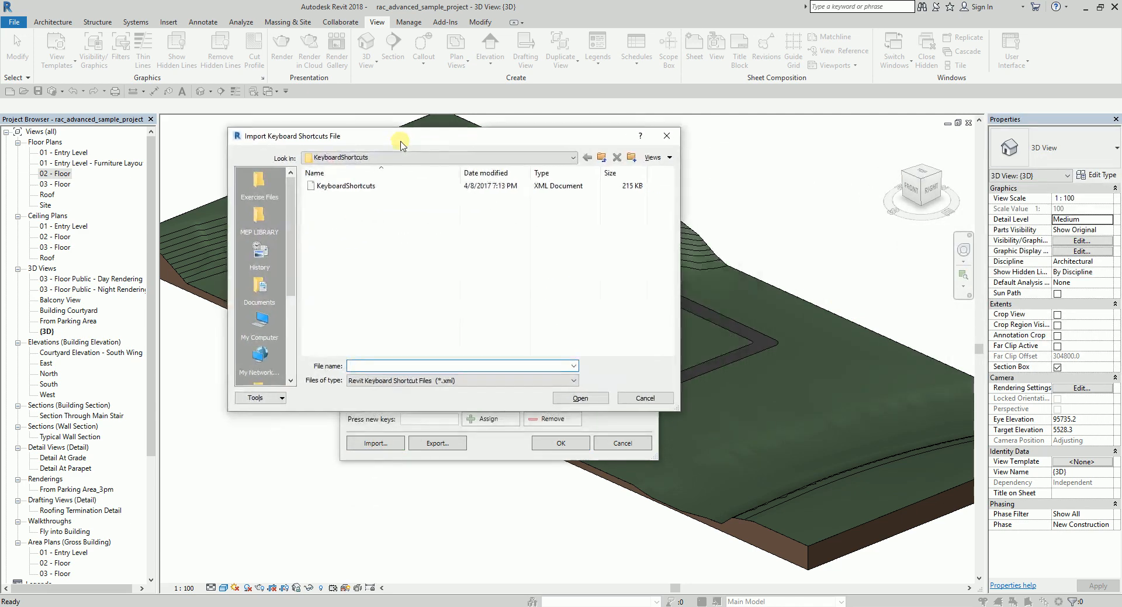
click(350, 187)
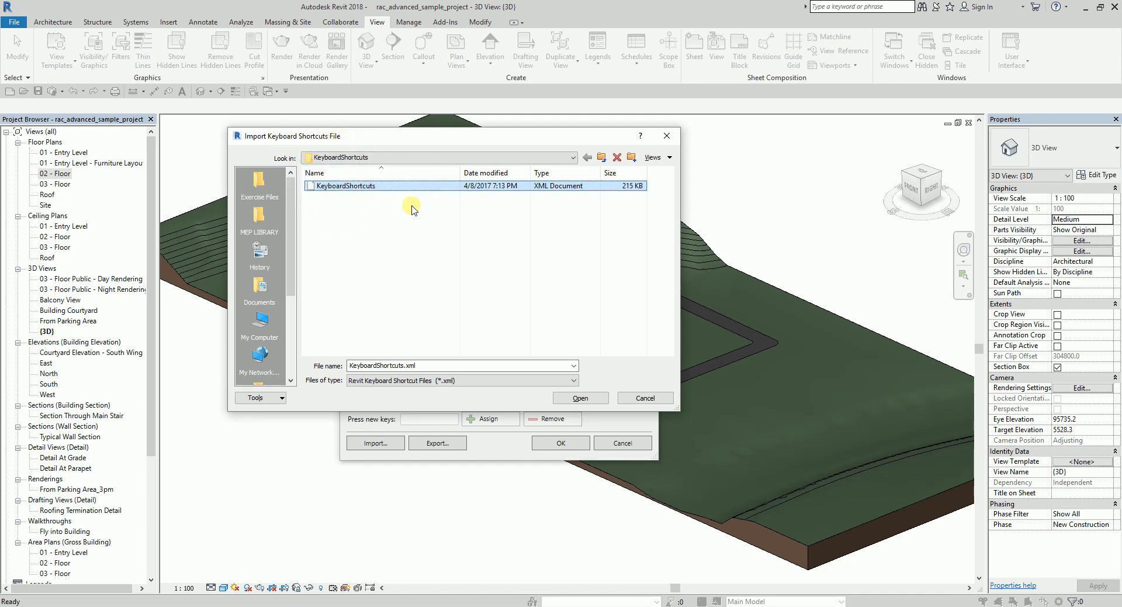
click(342, 190)
click(568, 399)
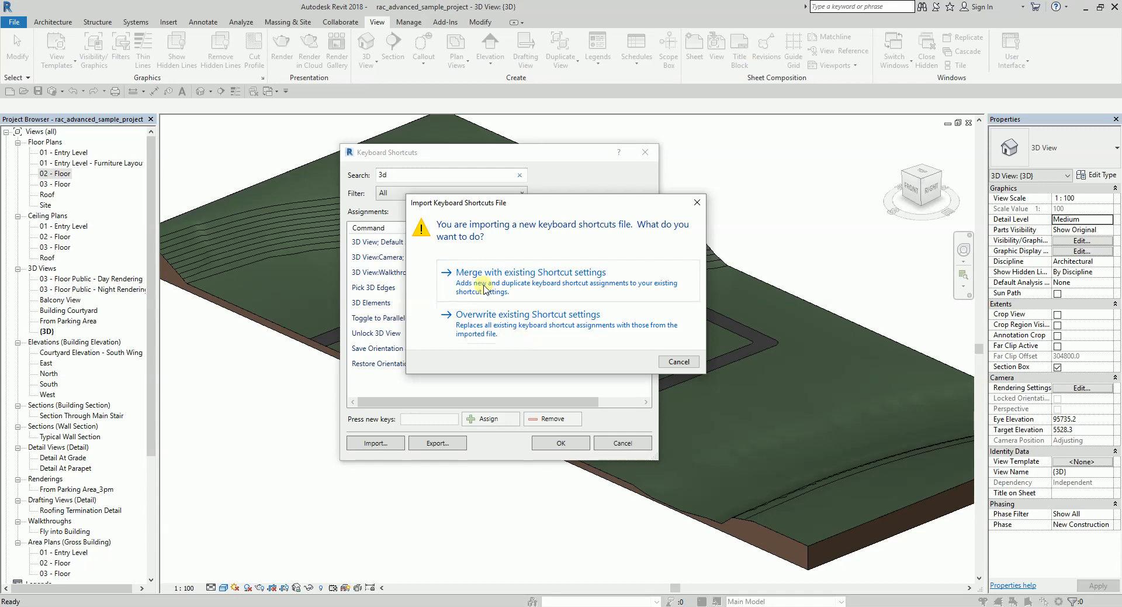
click(502, 338)
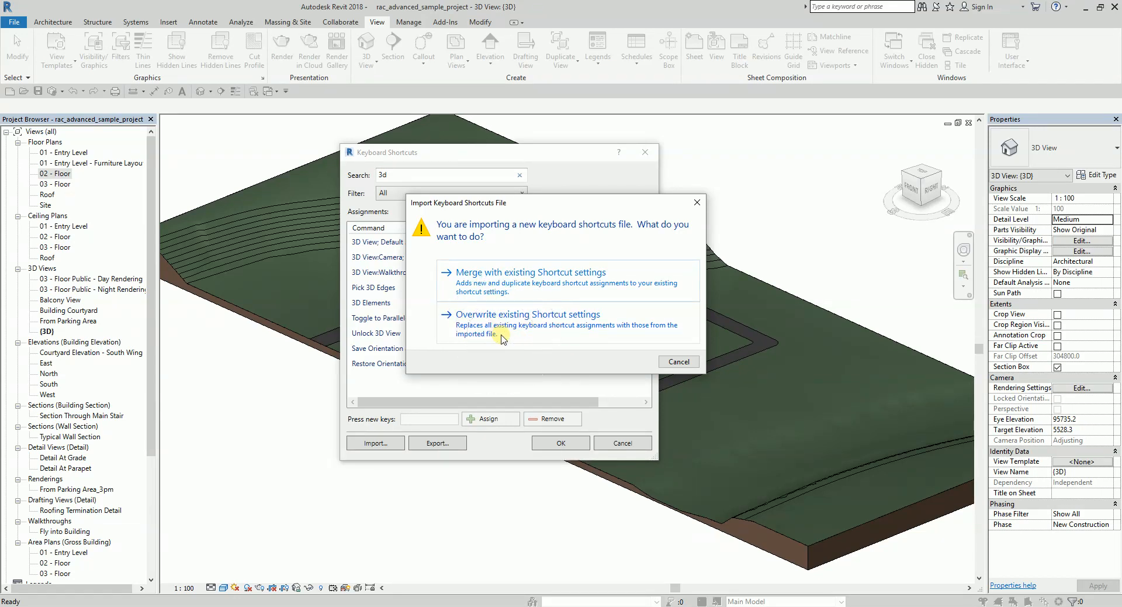
click(502, 338)
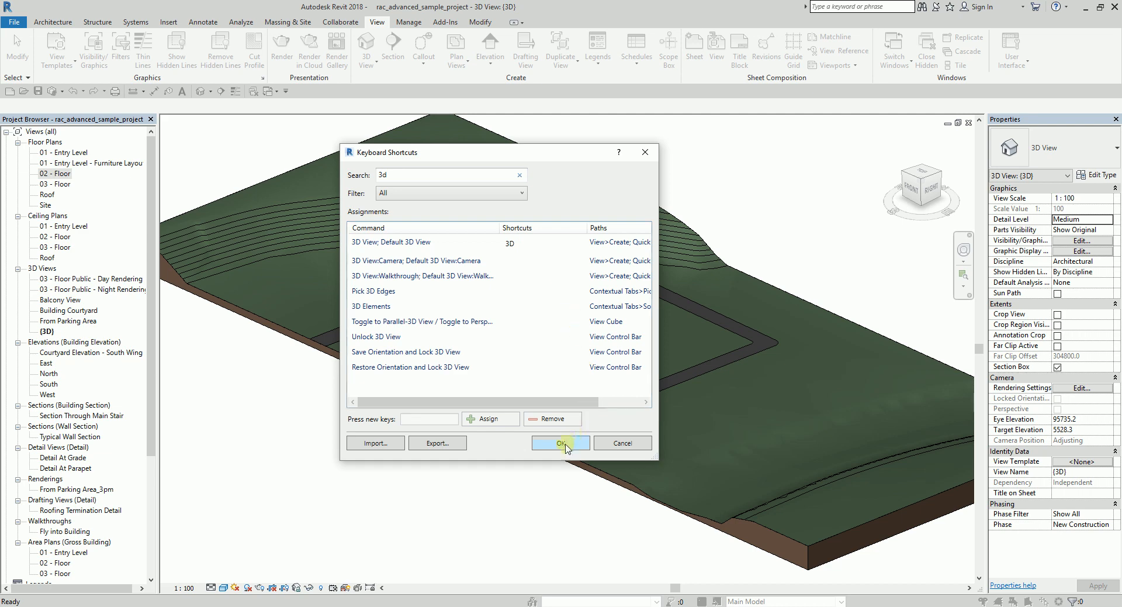
click(562, 443)
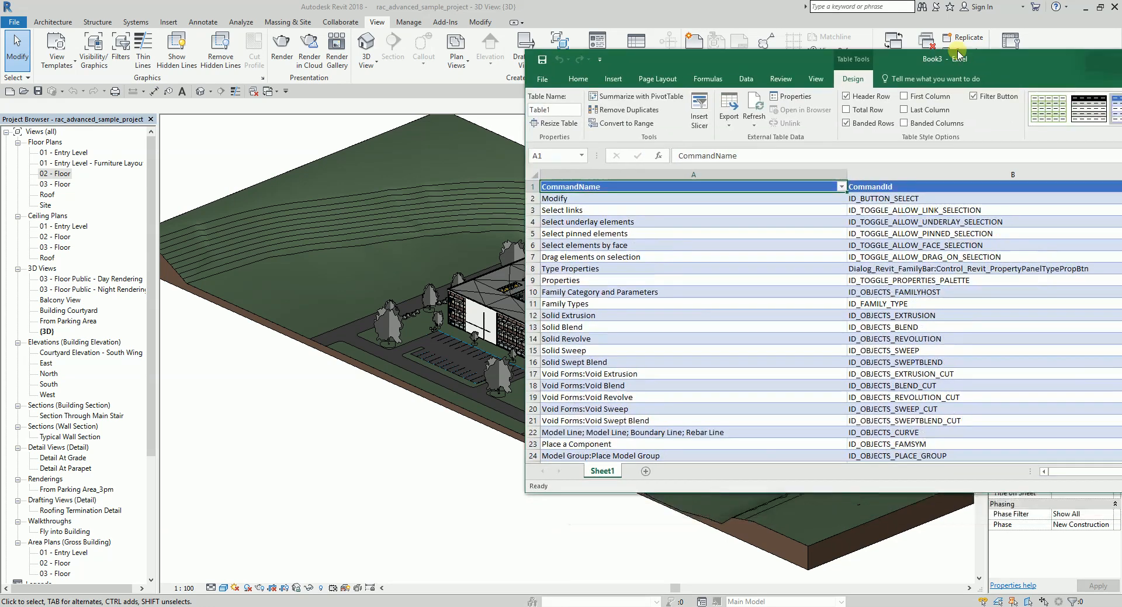
- Switch to the Book3 workbook in Excel, maximize it, and examine its table of commands, shortcuts and paths
click(1110, 55)
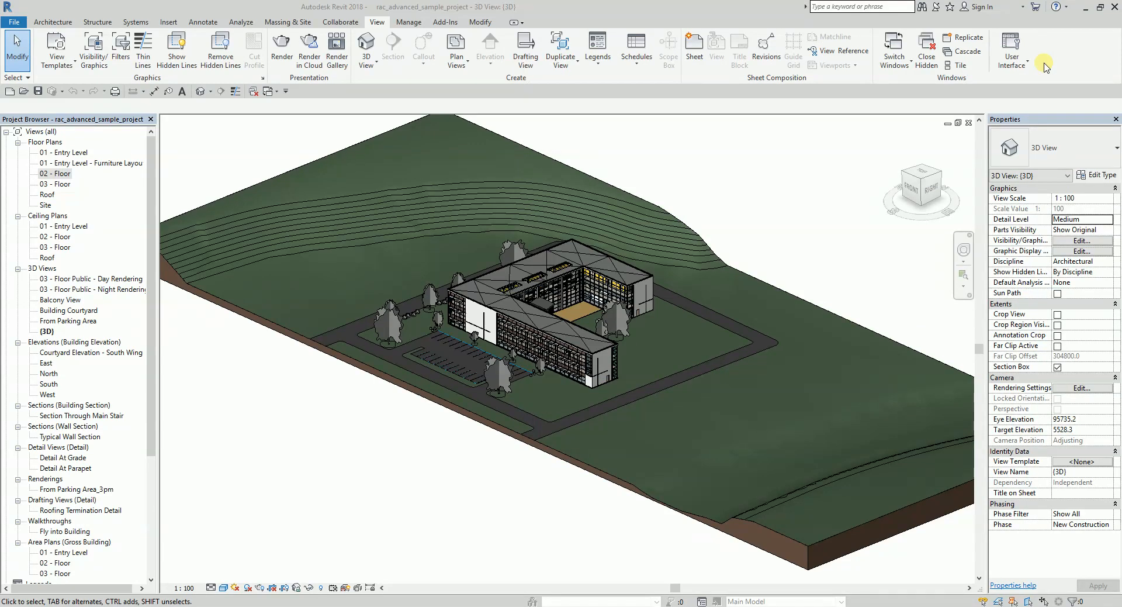
drag(1044, 63, 483, 82)
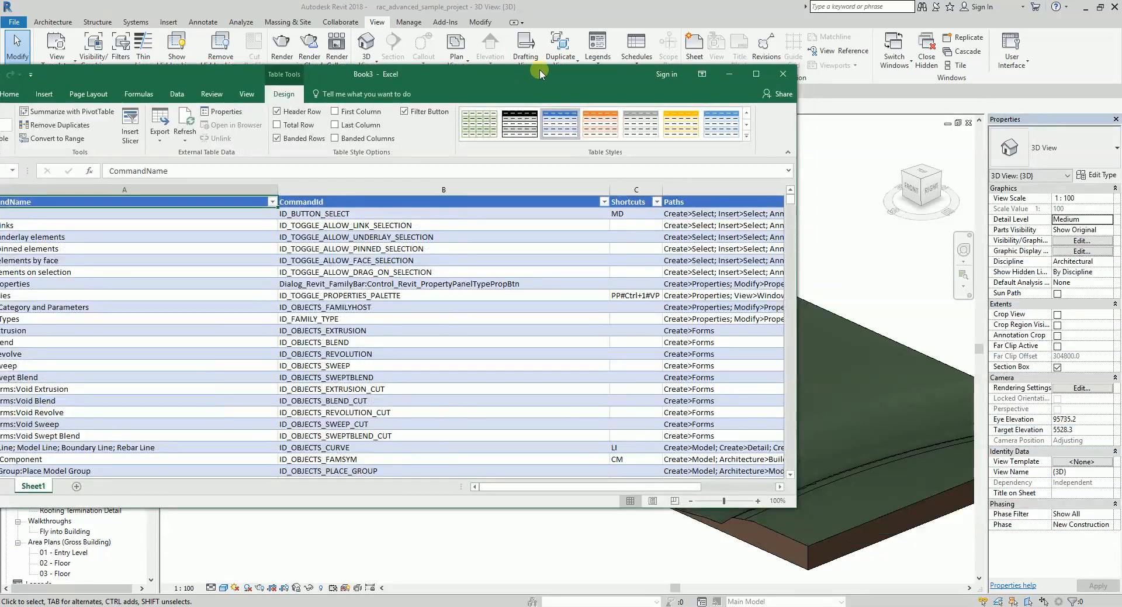
double_click(539, 69)
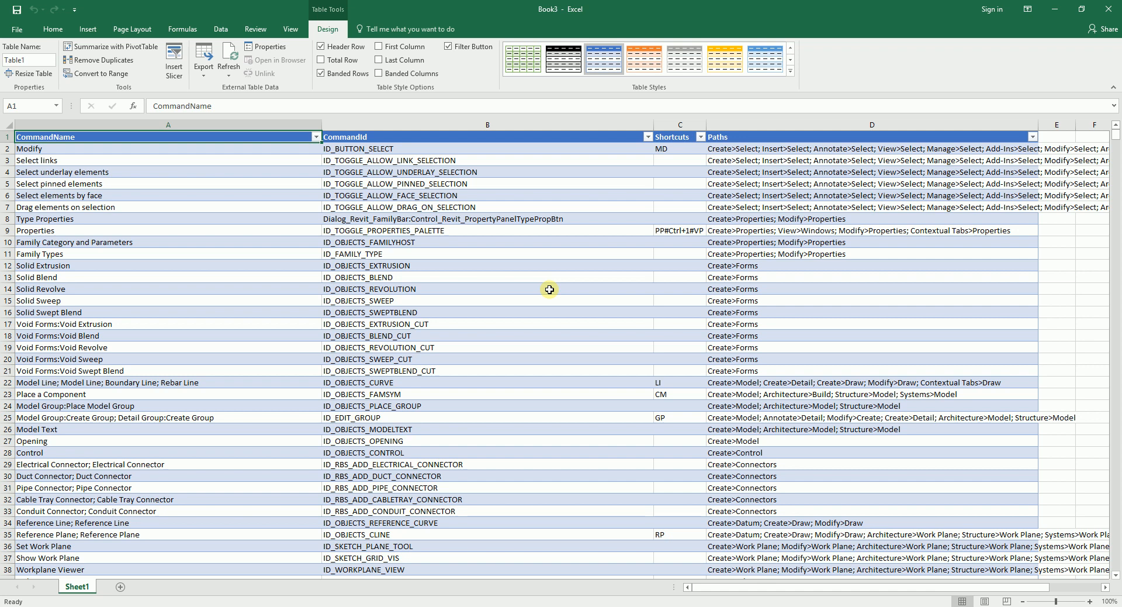
click(555, 253)
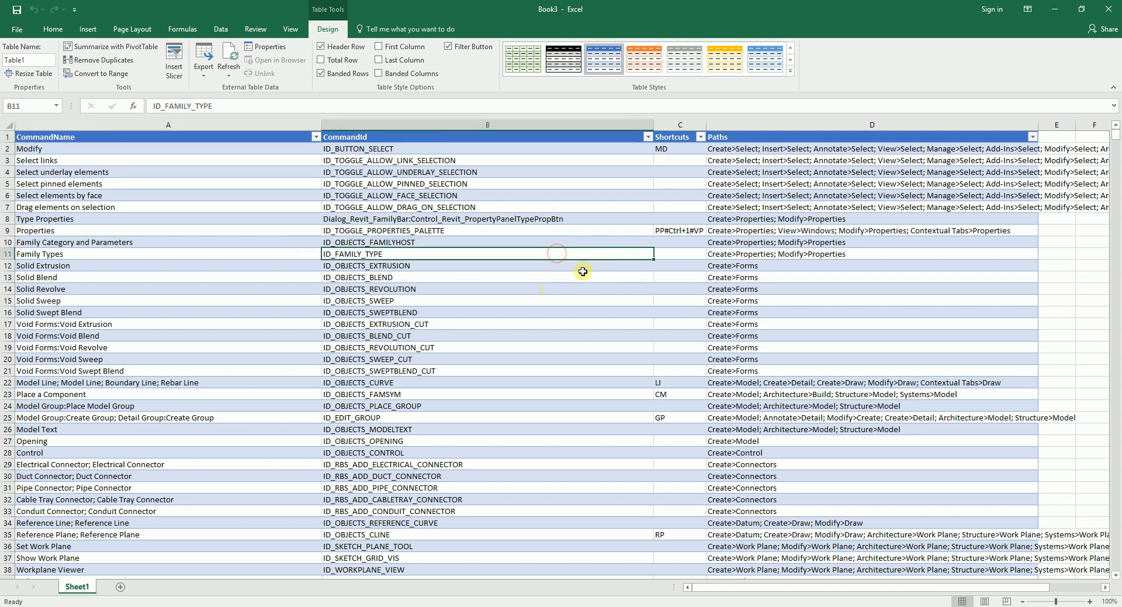
scroll(556, 307, down, 2)
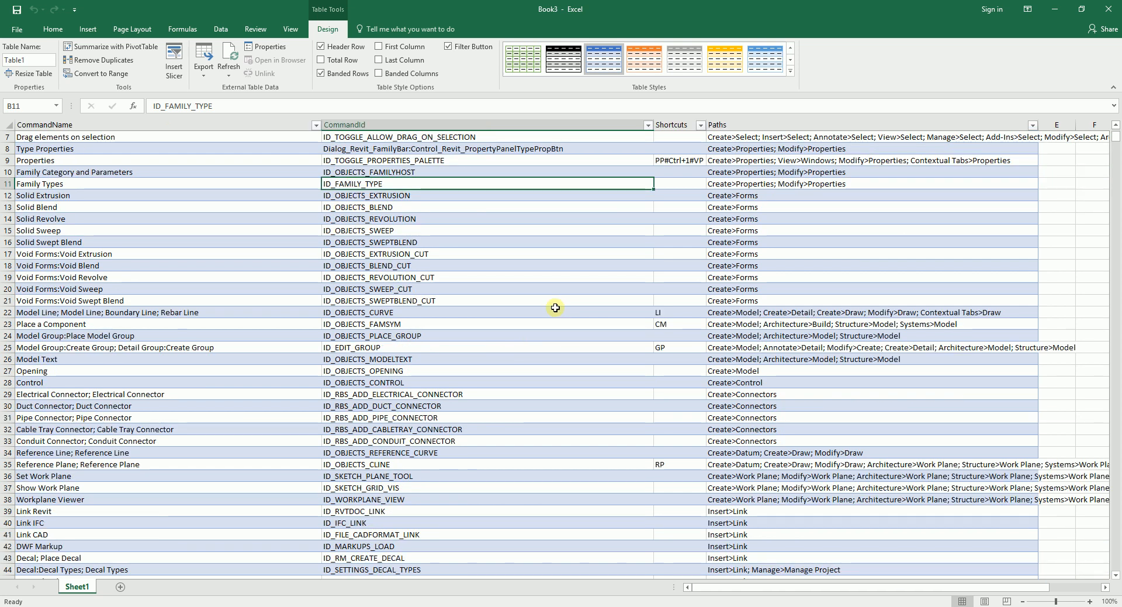
click(524, 367)
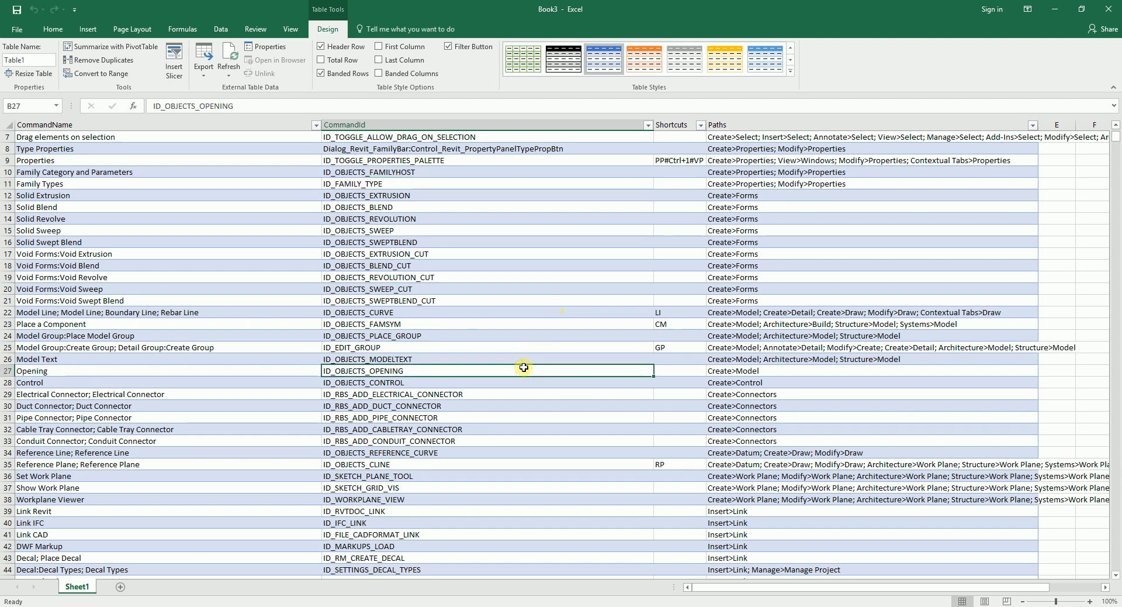
click(421, 289)
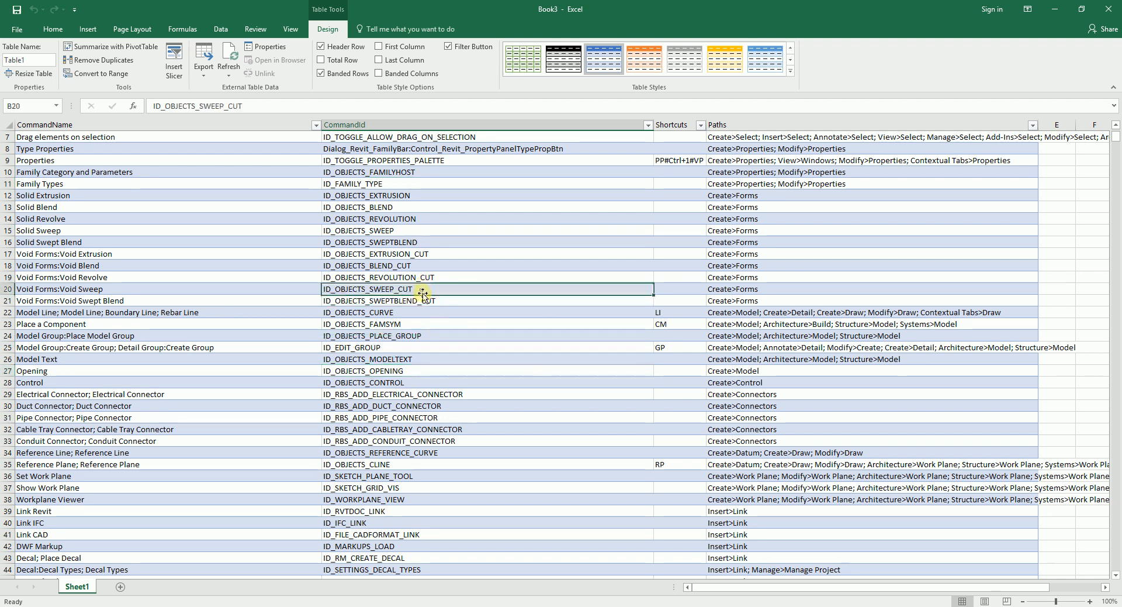
- Find "section" in the CommandName column and select the Section command's cell
key(ctrl+f)
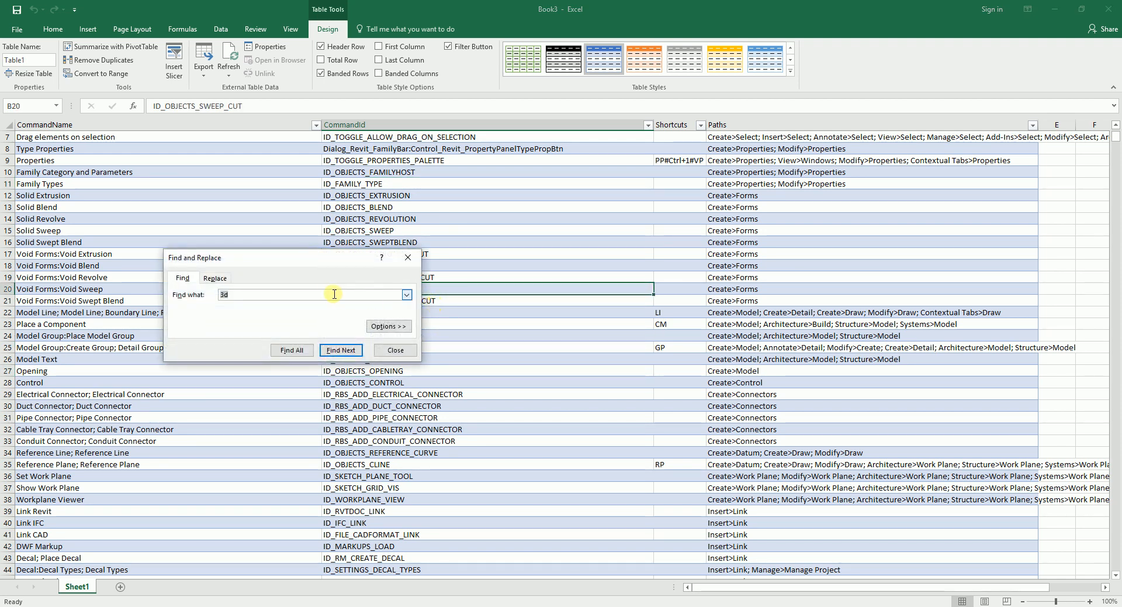
text(section)
click(344, 349)
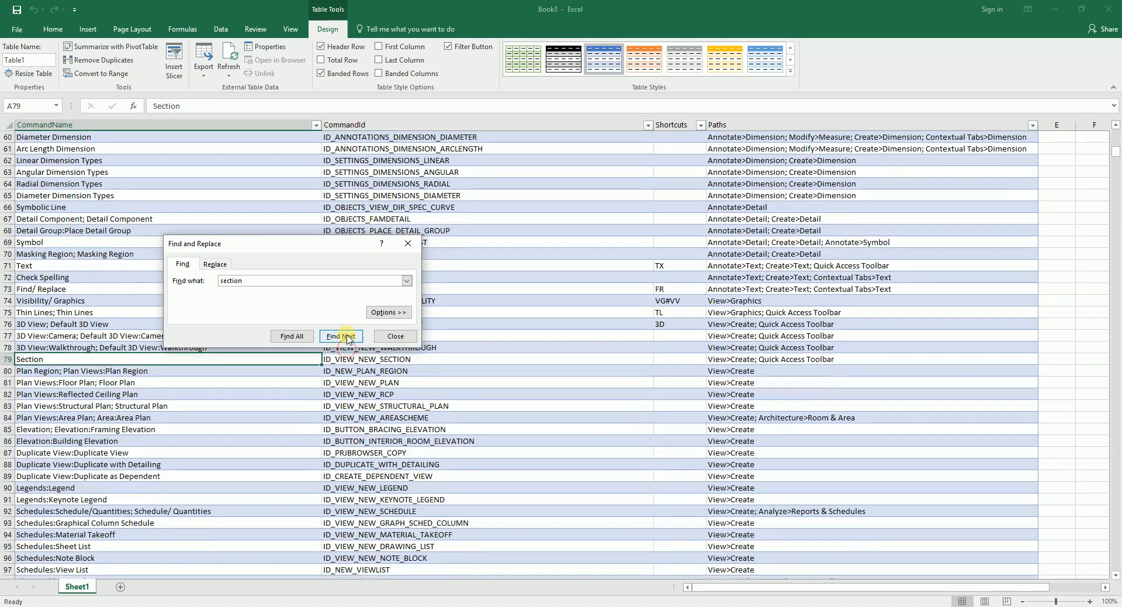
click(157, 357)
click(395, 336)
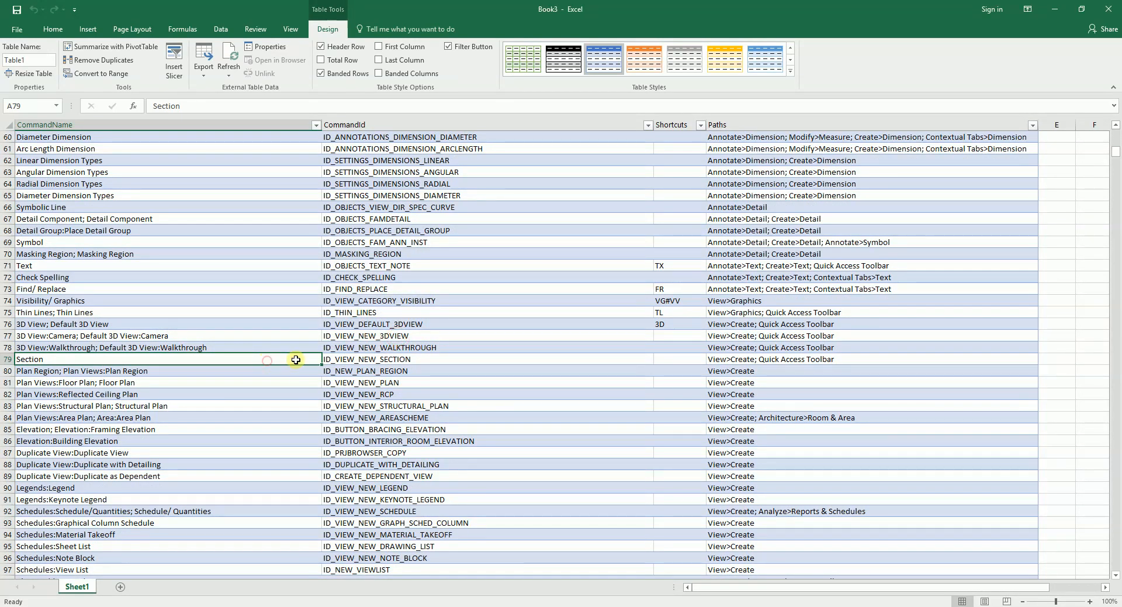
click(92, 376)
click(103, 359)
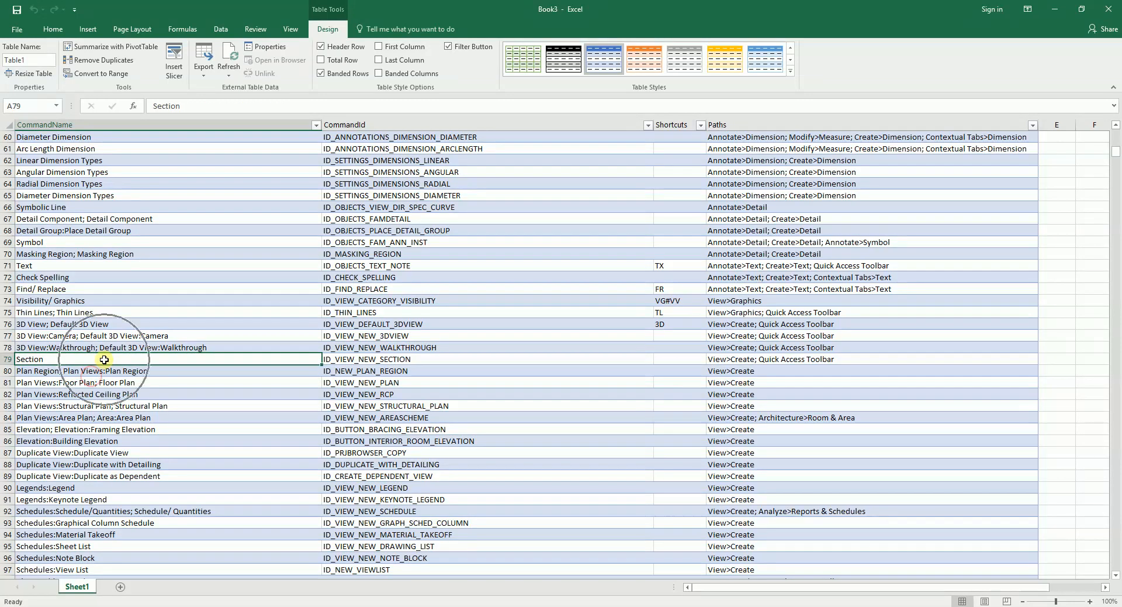
- Enter Fn12 as the shortcut for the Section command in cell C79
click(664, 360)
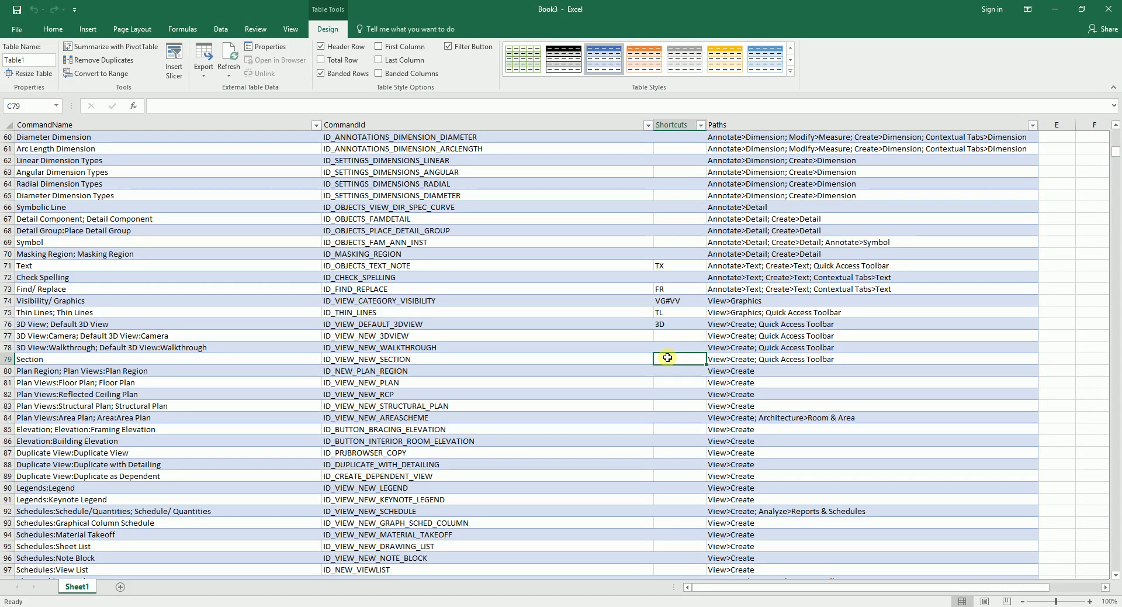
text(Fn9)
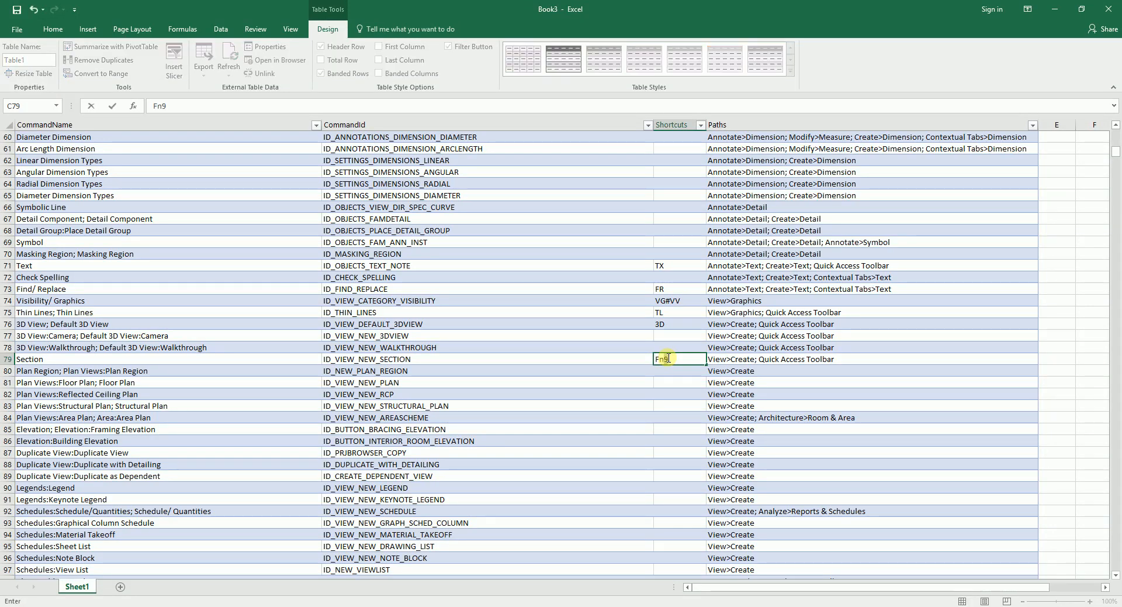
key(BackSpace)
text(12)
key(Return)
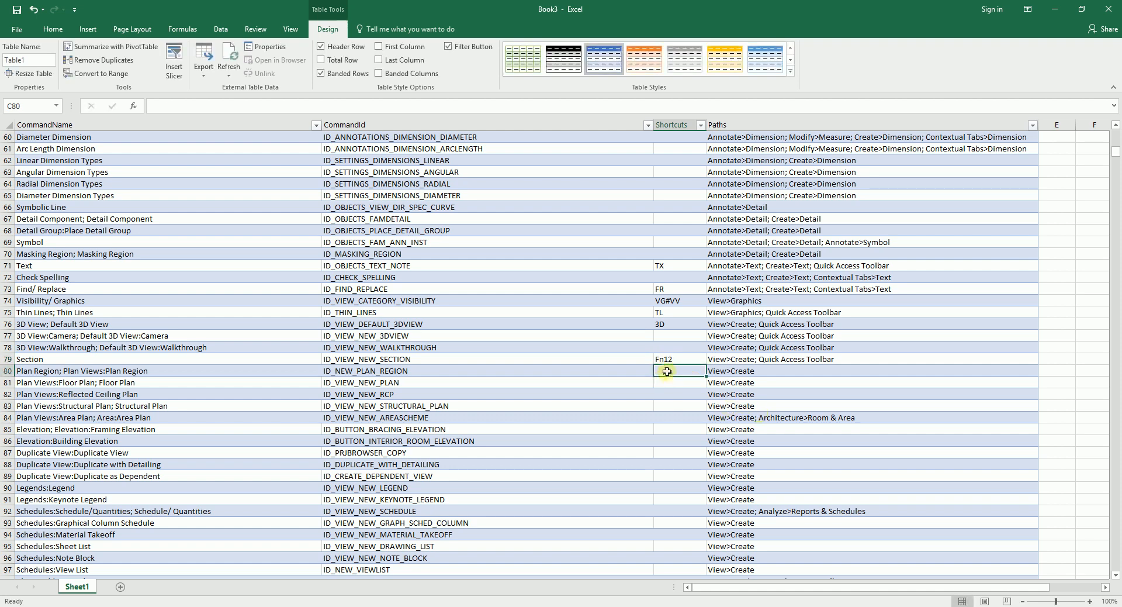
click(52, 360)
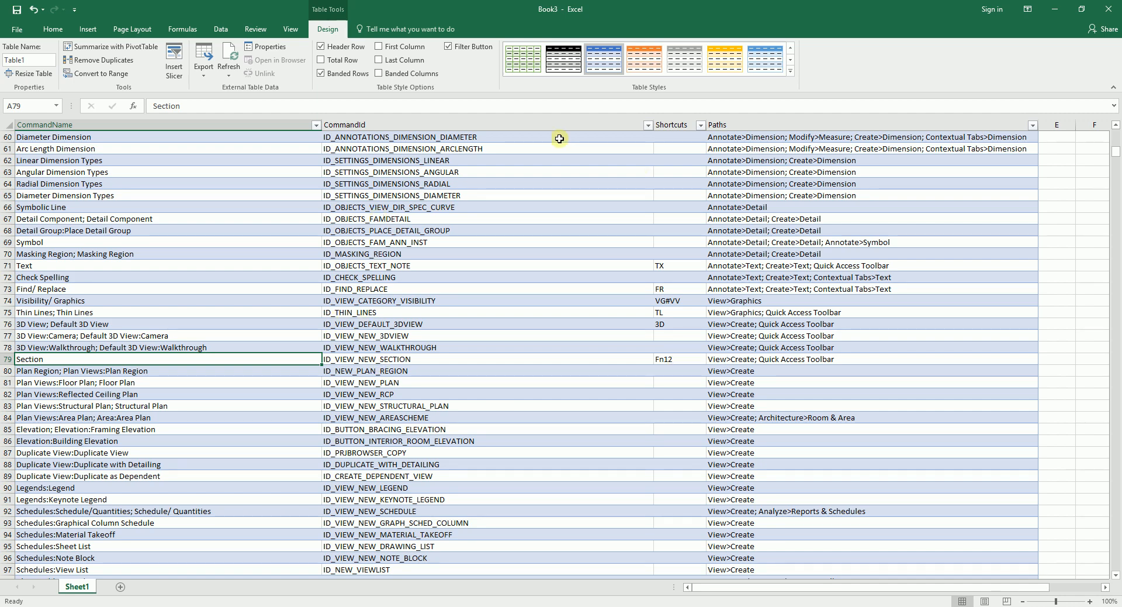
- Restore the Book3 window to a smaller size and start saving the workbook as XML Data in the KeyboardShortcuts folder
drag(541, 8, 1121, 117)
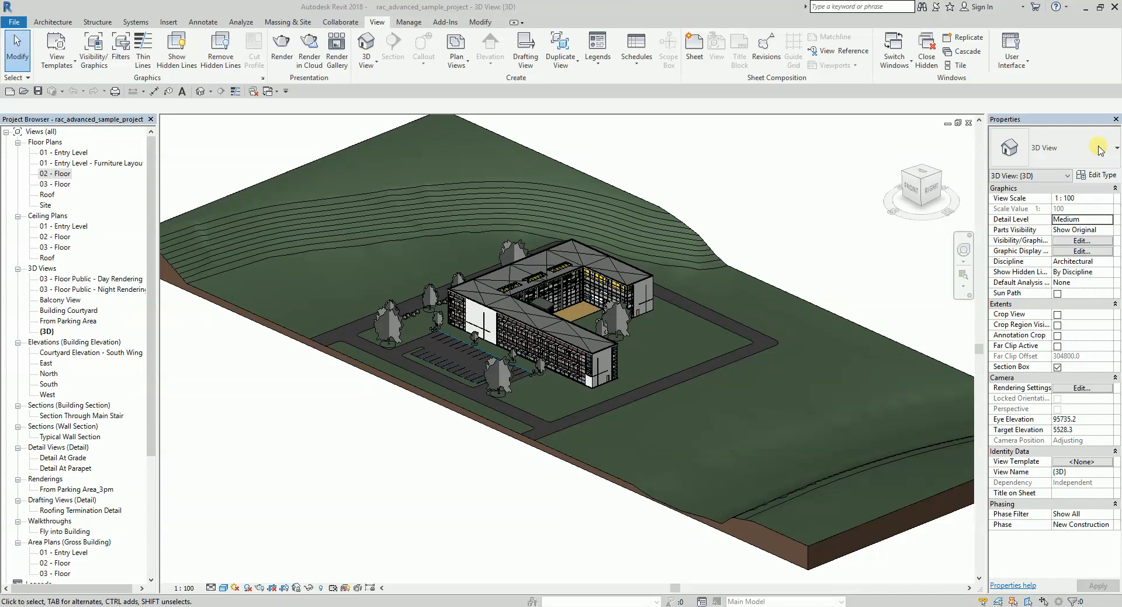
drag(1099, 149, 667, 92)
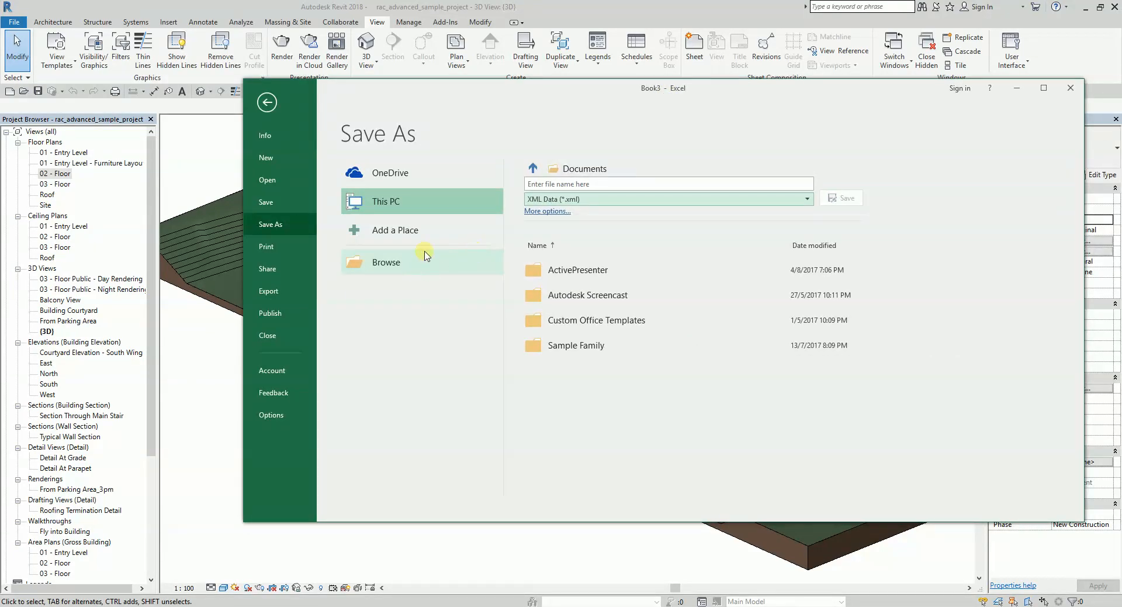
key(ctrl)
key(ctrl)
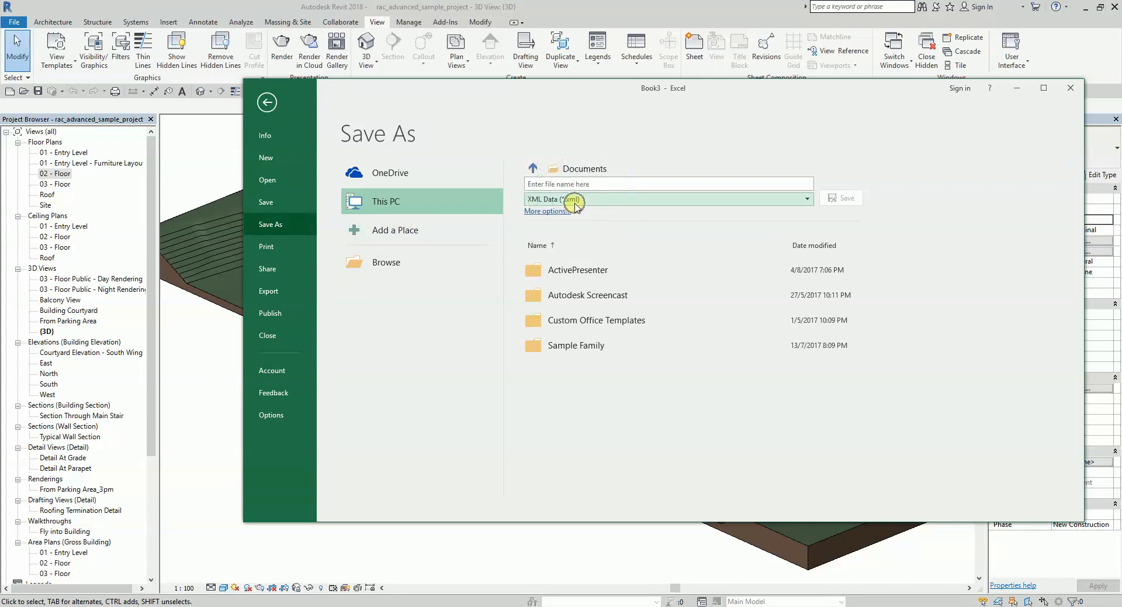
key(ctrl)
key(alt+Tab)
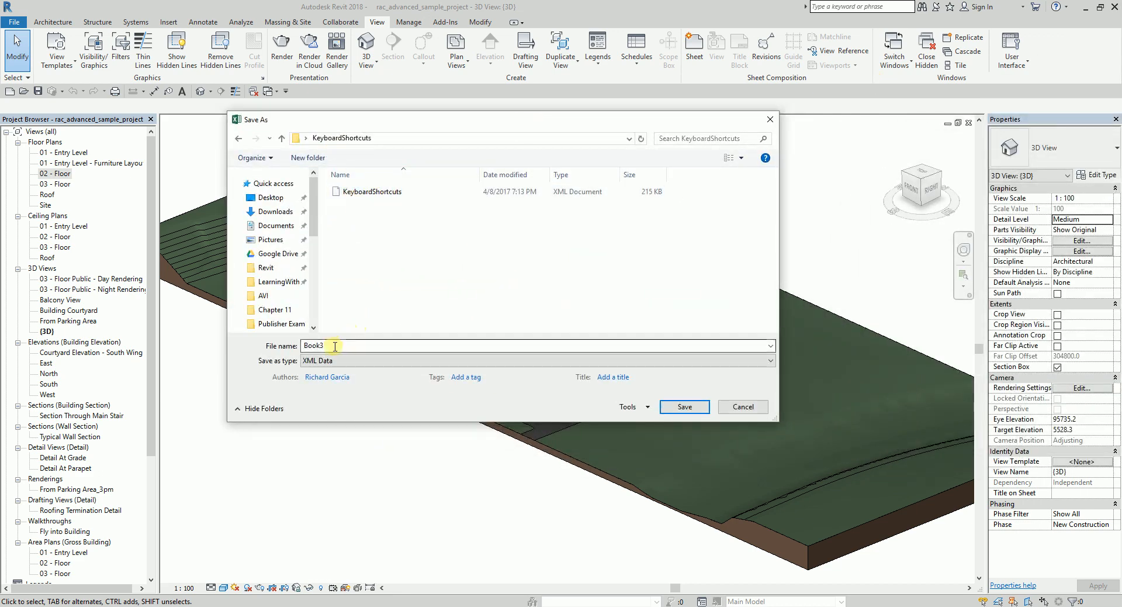
- Name the XML file KS_V1 and save it in the KeyboardShortcuts folder
key(ctrl)
key(ctrl)
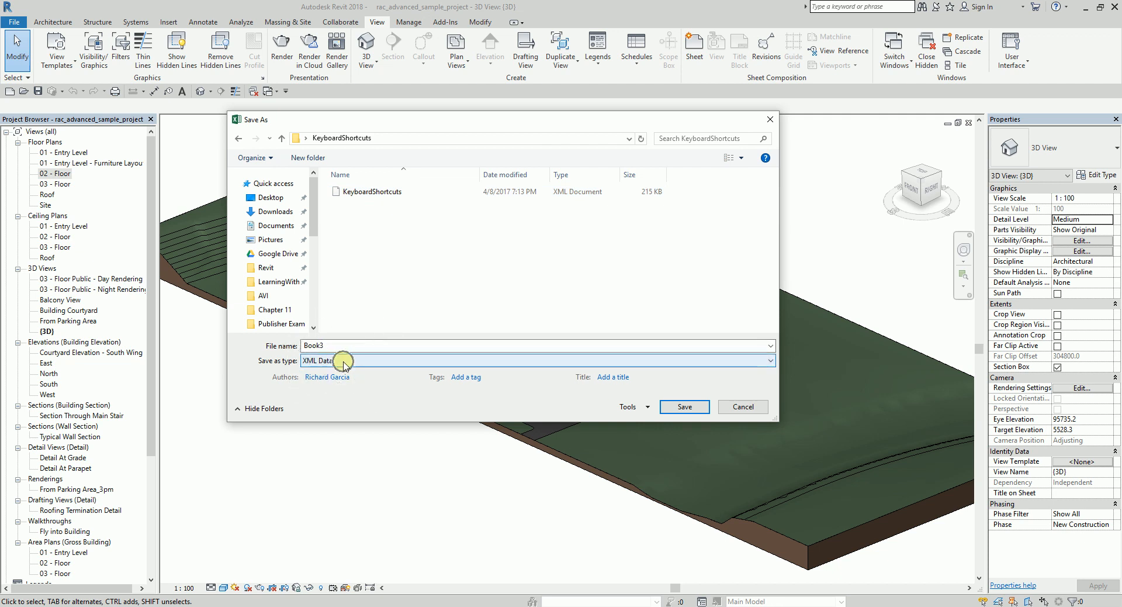
double_click(332, 344)
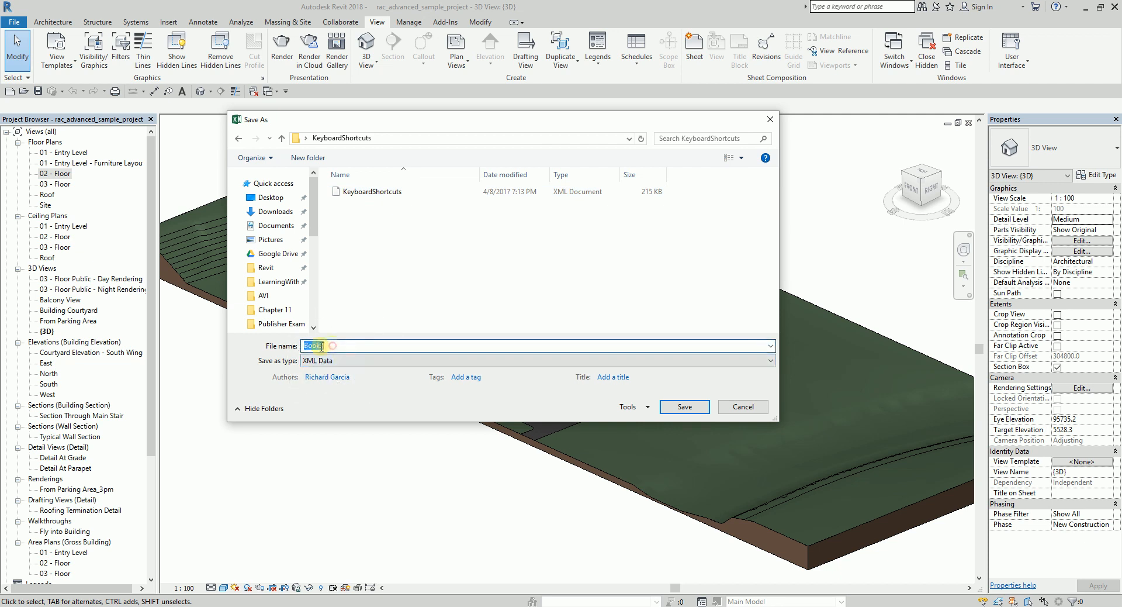
text(KS_V1)
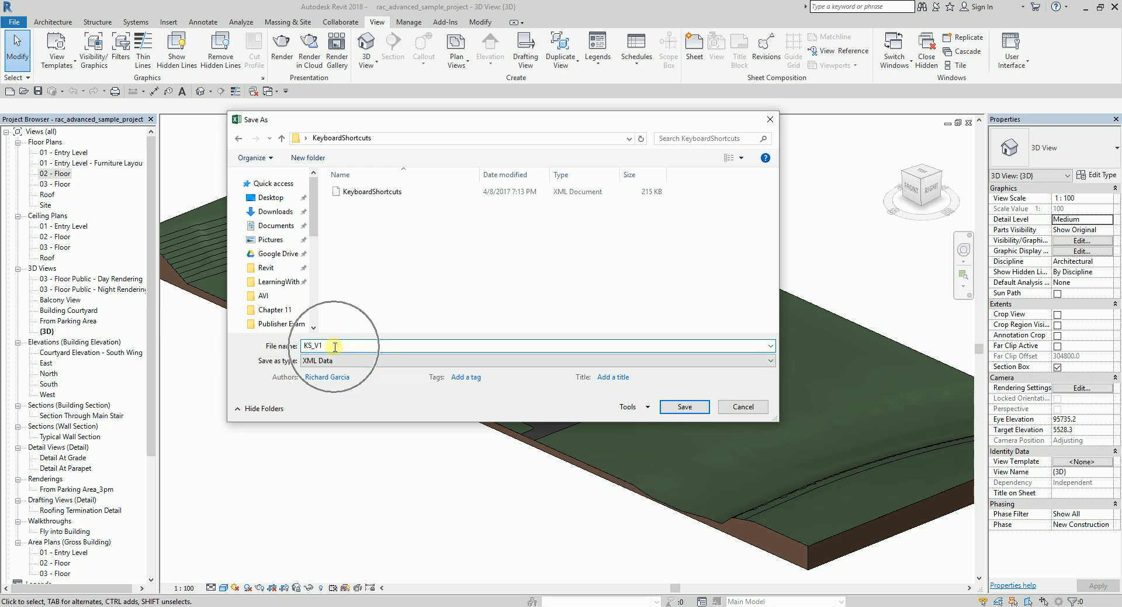
click(685, 407)
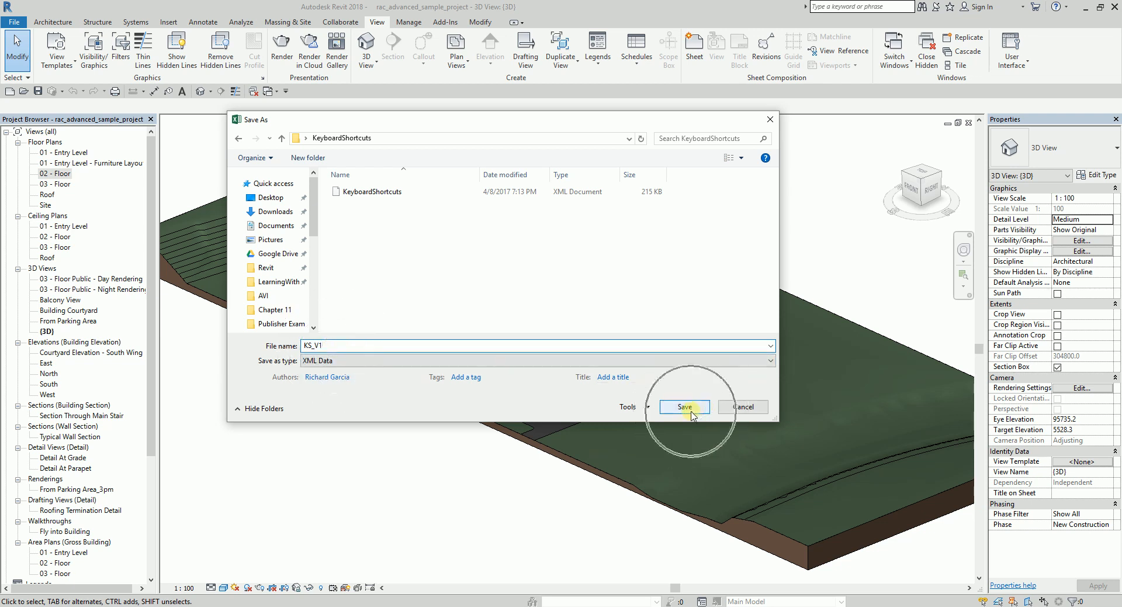
click(690, 409)
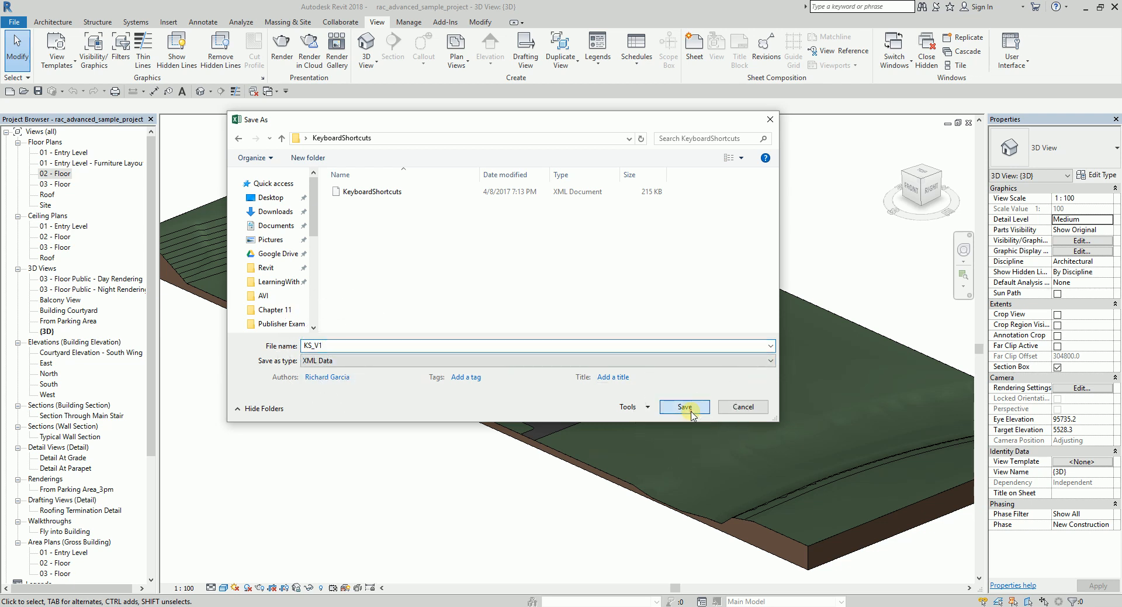
click(534, 343)
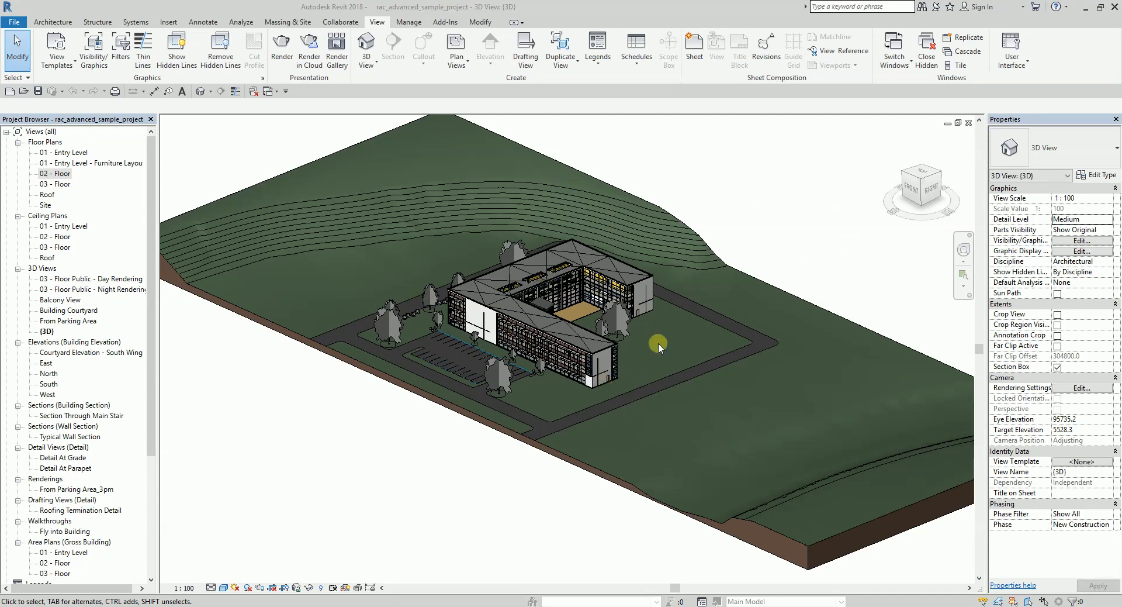
- Switch to Revit and import KS_V1.xml from the KeyboardShortcuts folder into the keyboard shortcut settings
click(1017, 62)
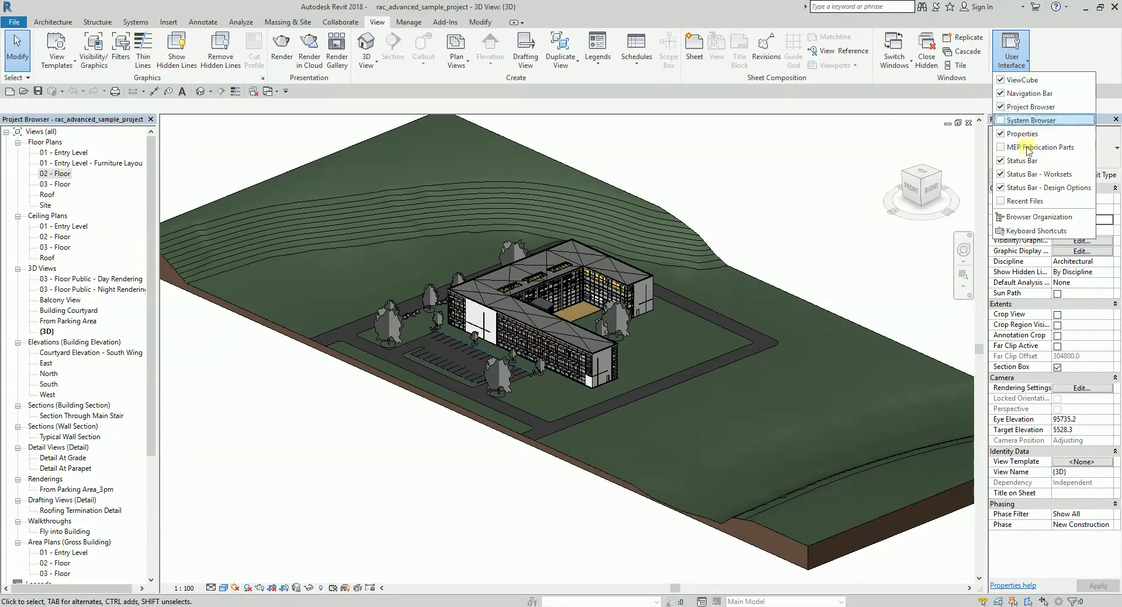
click(1038, 231)
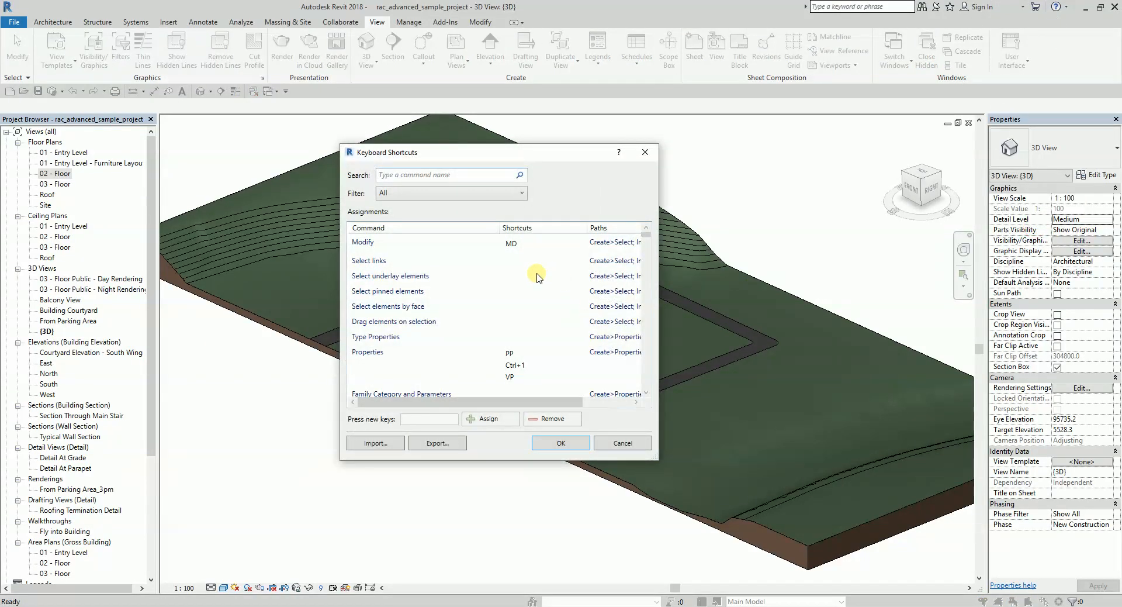
click(375, 443)
click(325, 198)
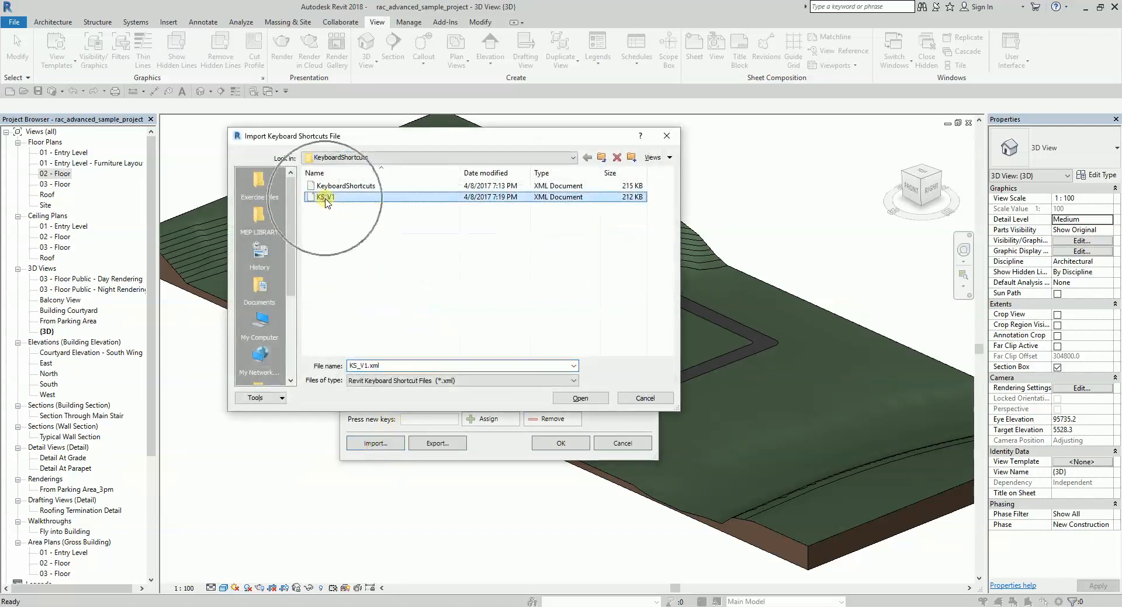
click(585, 399)
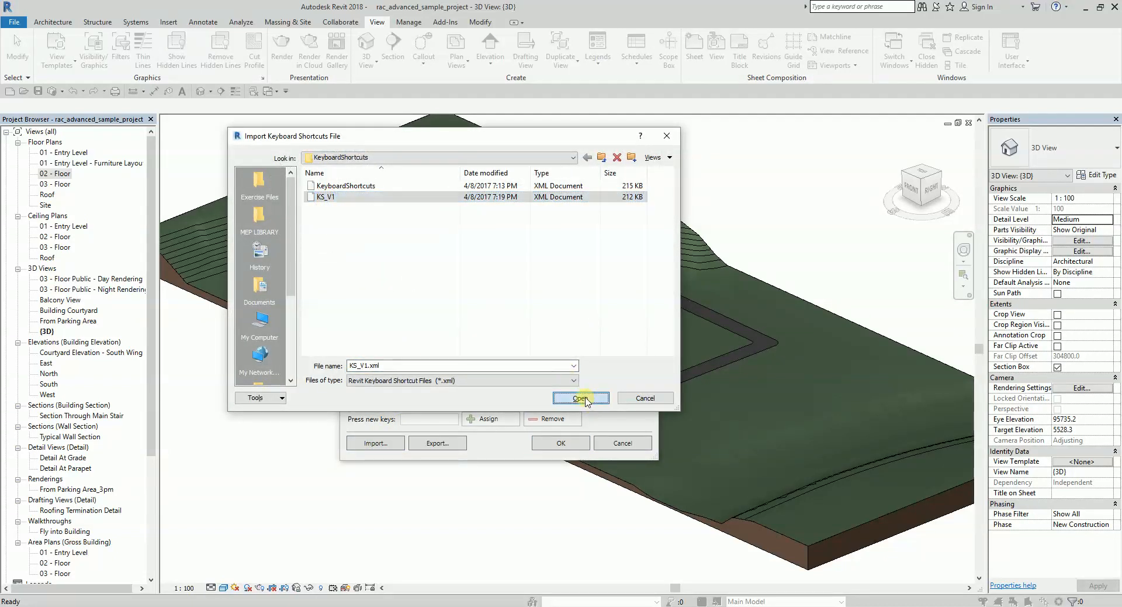
click(461, 394)
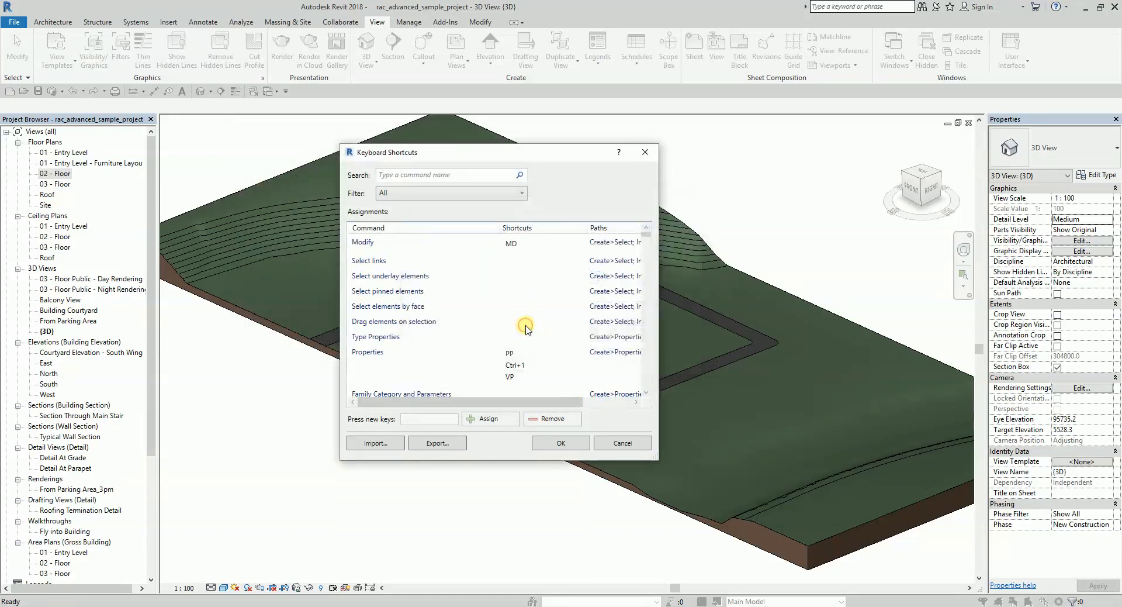
- Search the keyboard shortcuts for "sec" to check the Section command's assignment, and accept the imported settings
click(433, 178)
text(sec)
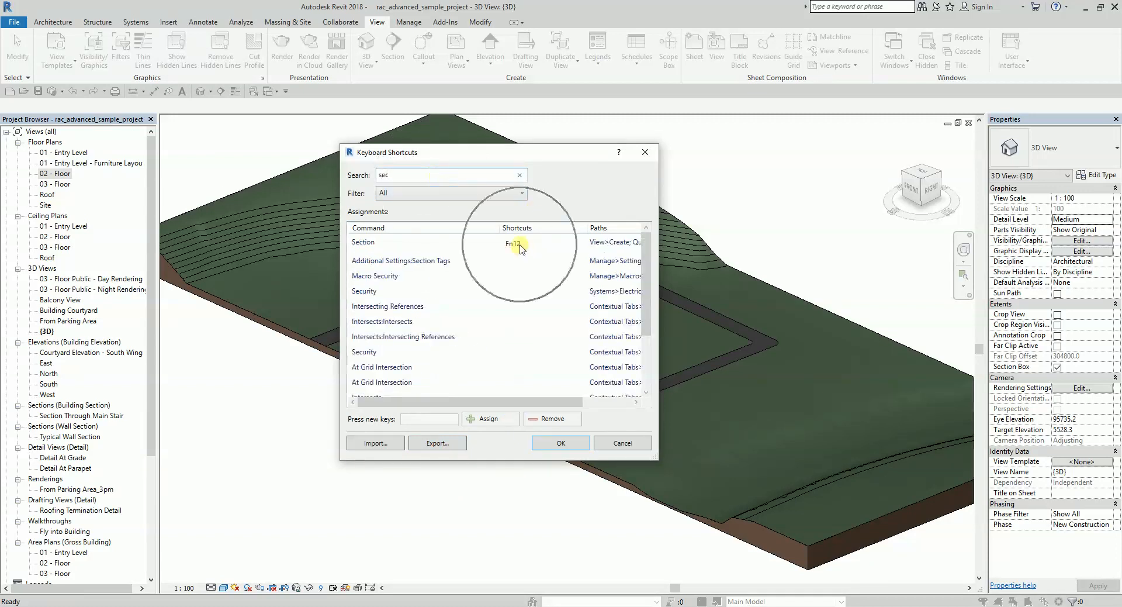
click(555, 444)
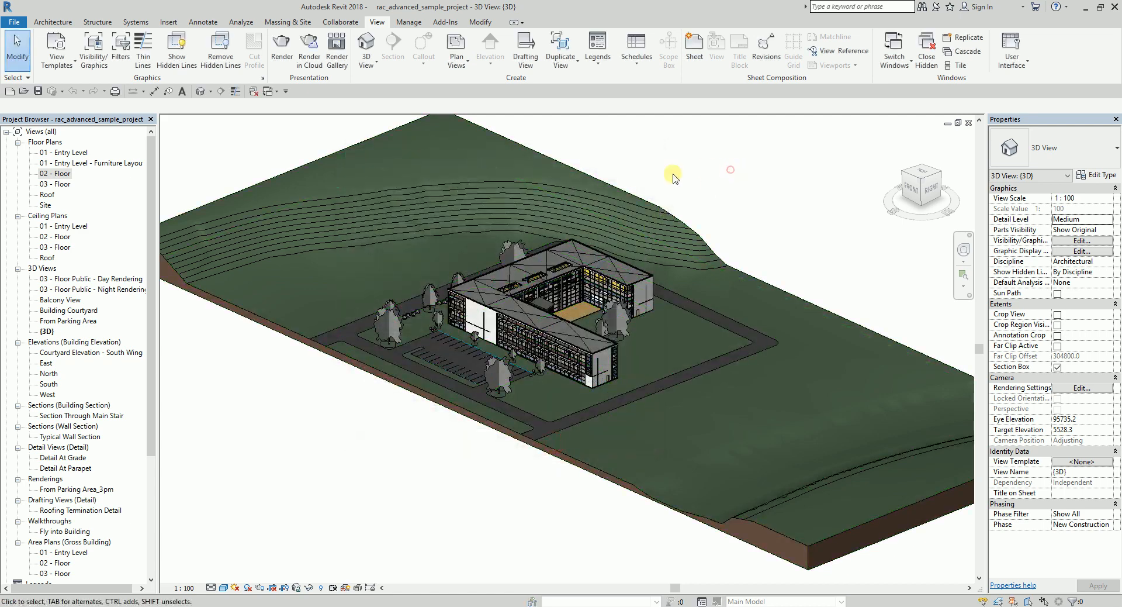
- Open the 02 - Floor floor plan view
double_click(62, 173)
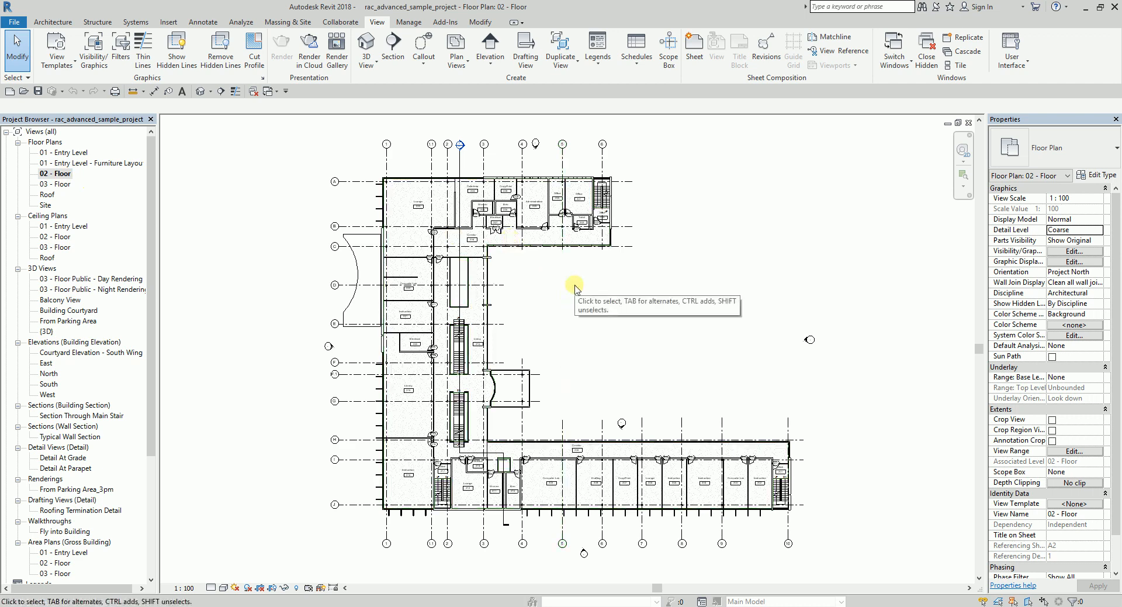
key(Return)
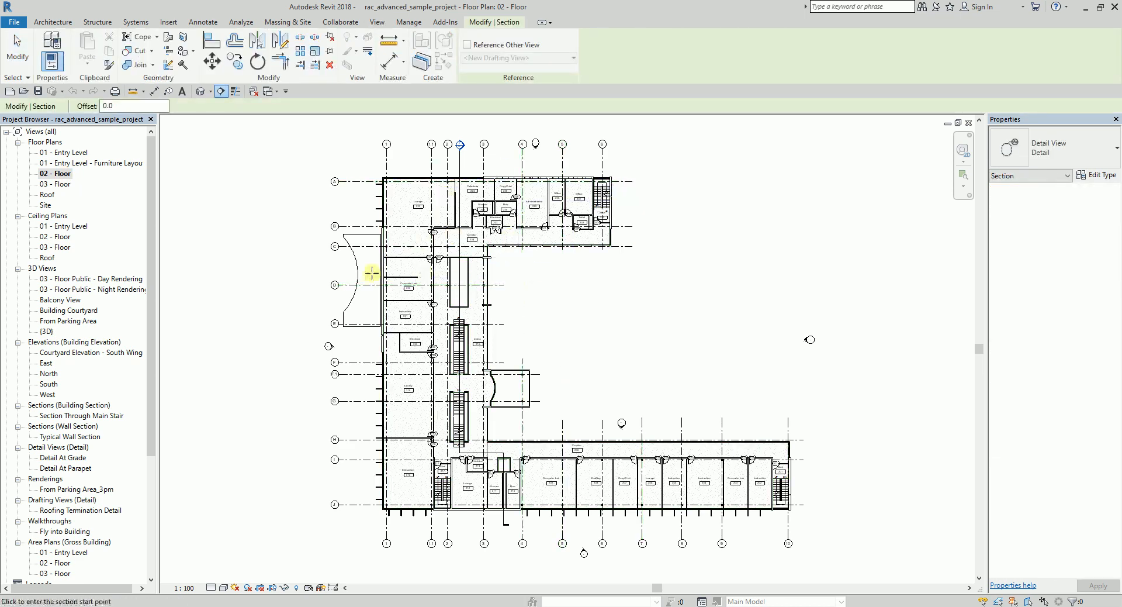
click(316, 273)
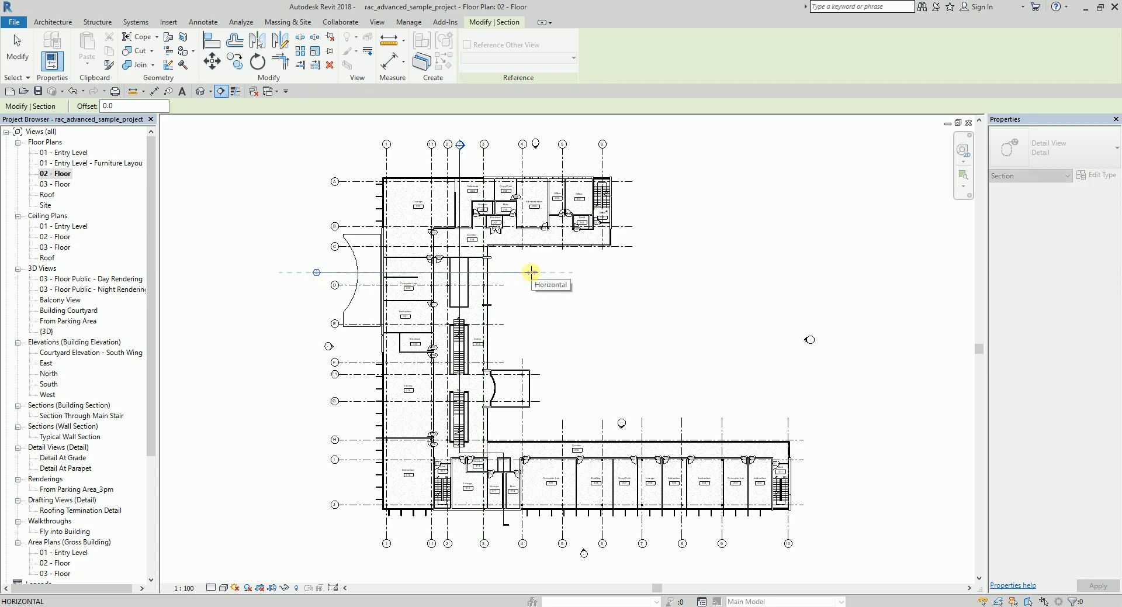
key(Escape)
key(Escape)
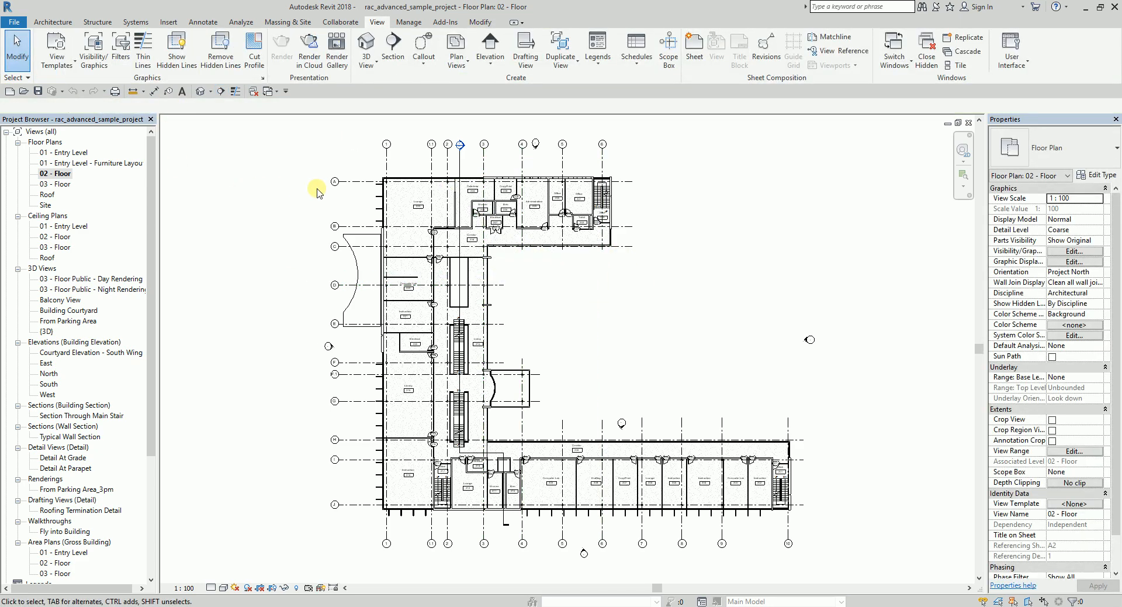
- Draw a horizontal Building Section between grids A and B across the building's upper wing, and open the new section's view
key(Return)
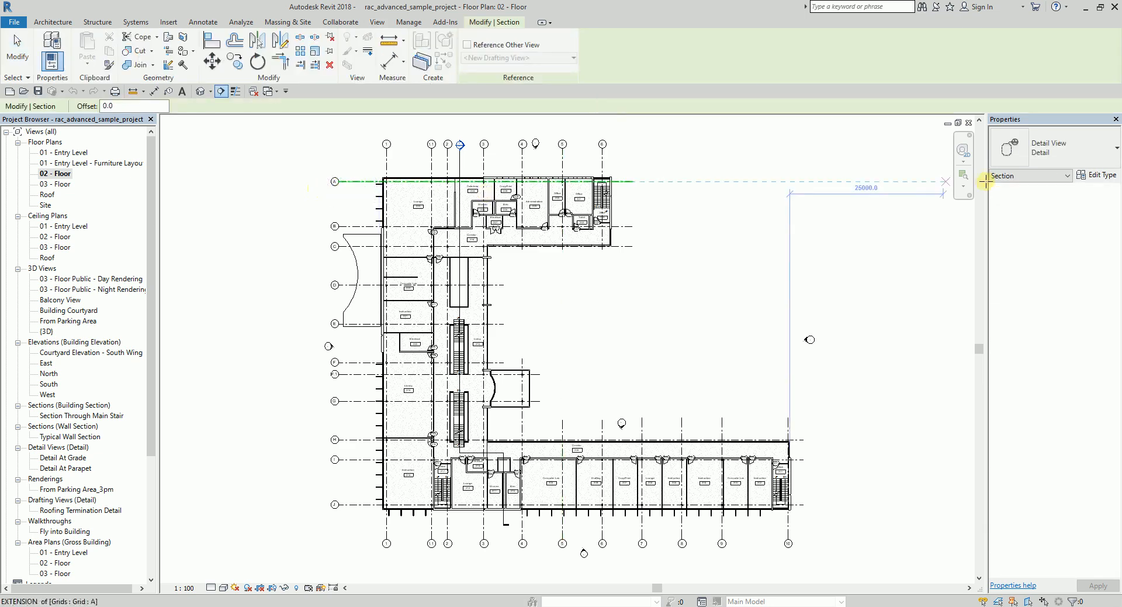
click(1085, 142)
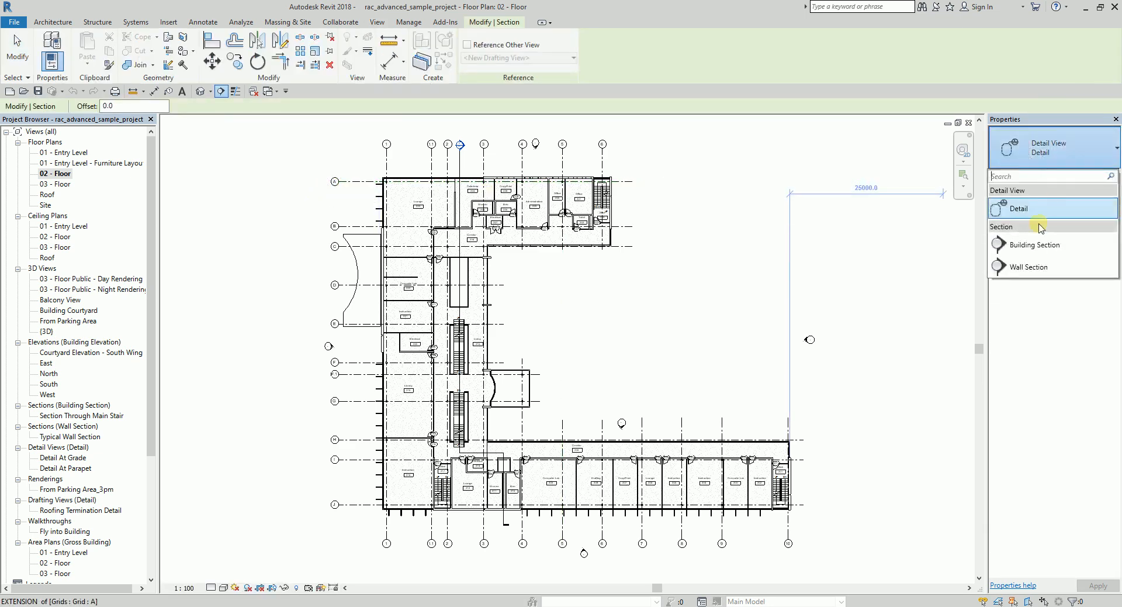
click(1033, 242)
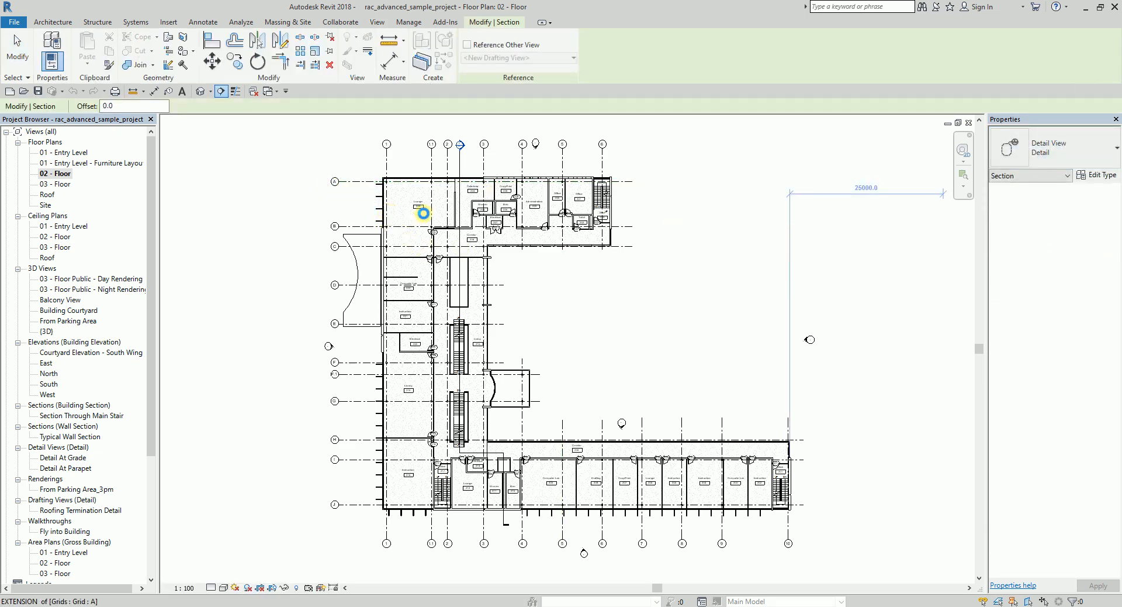
scroll(420, 211, up, 3)
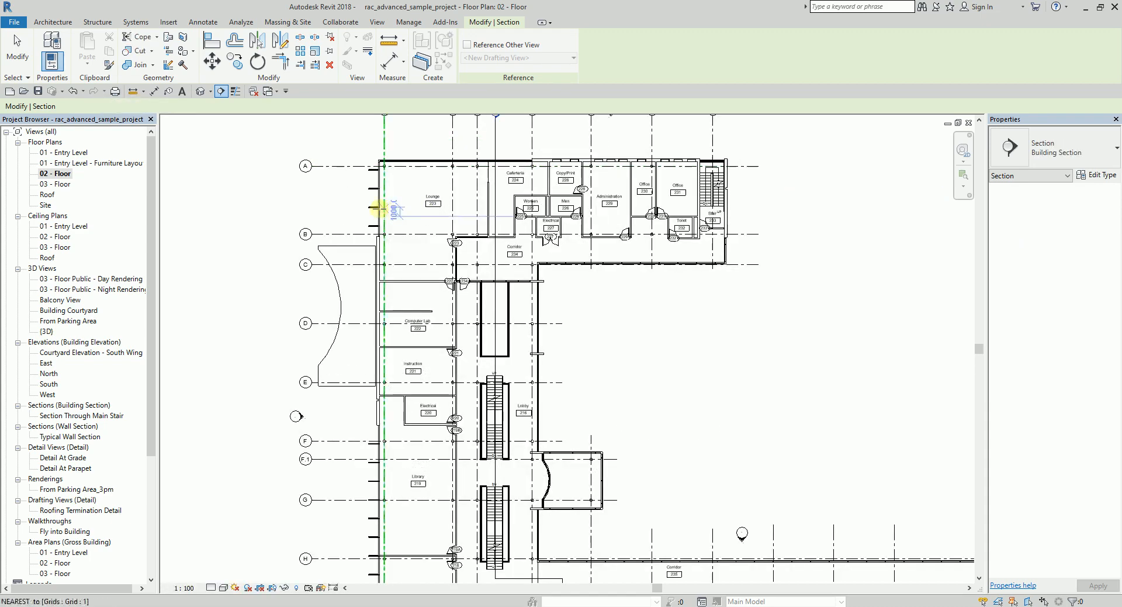
click(344, 200)
click(758, 199)
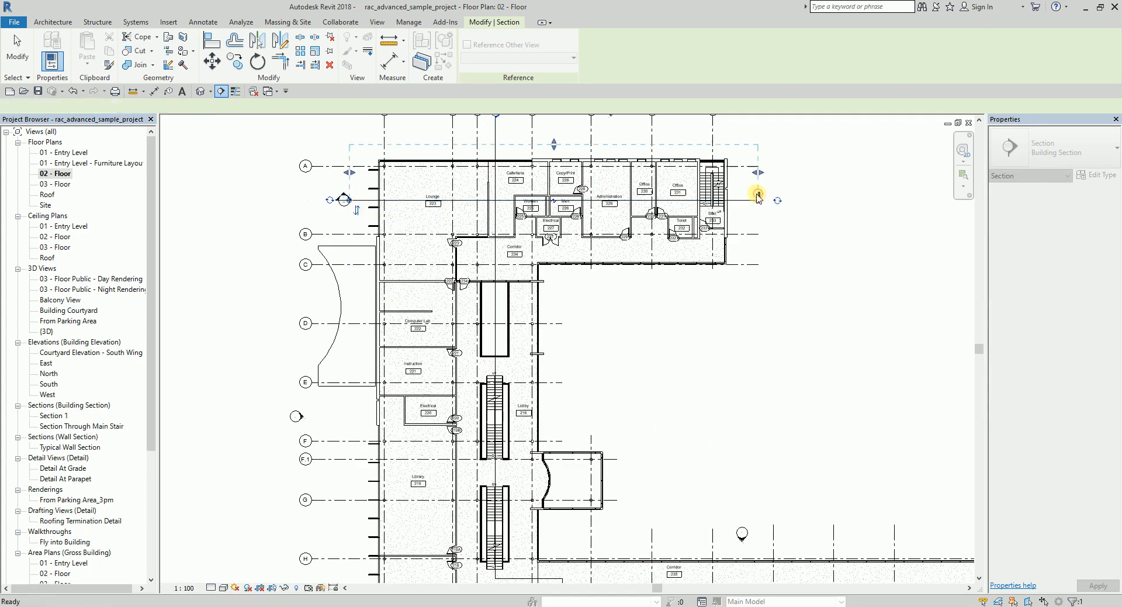
click(232, 213)
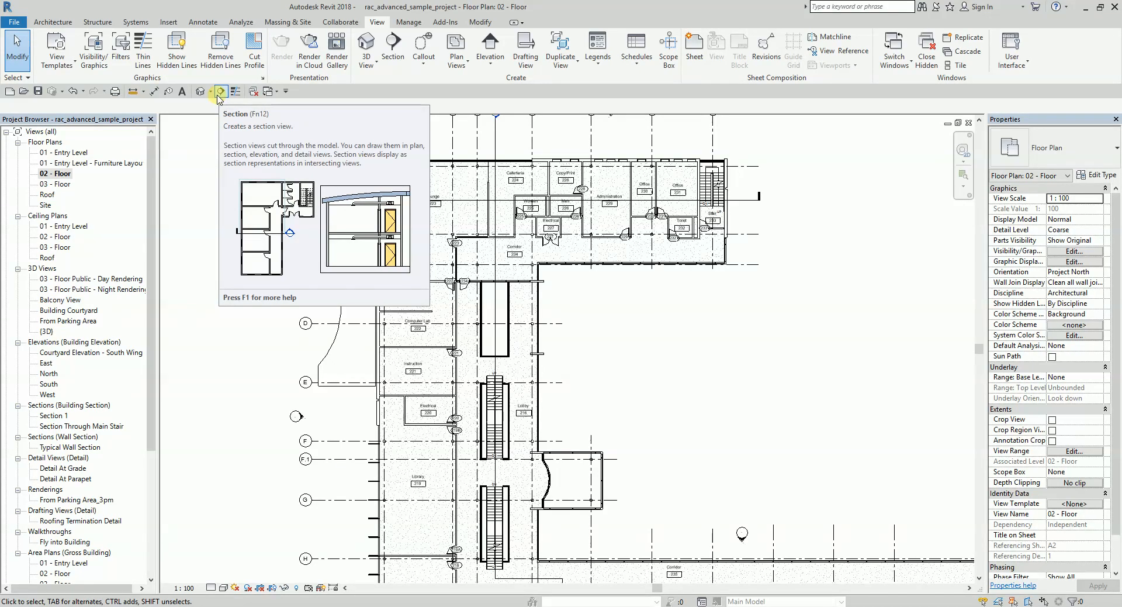
double_click(343, 199)
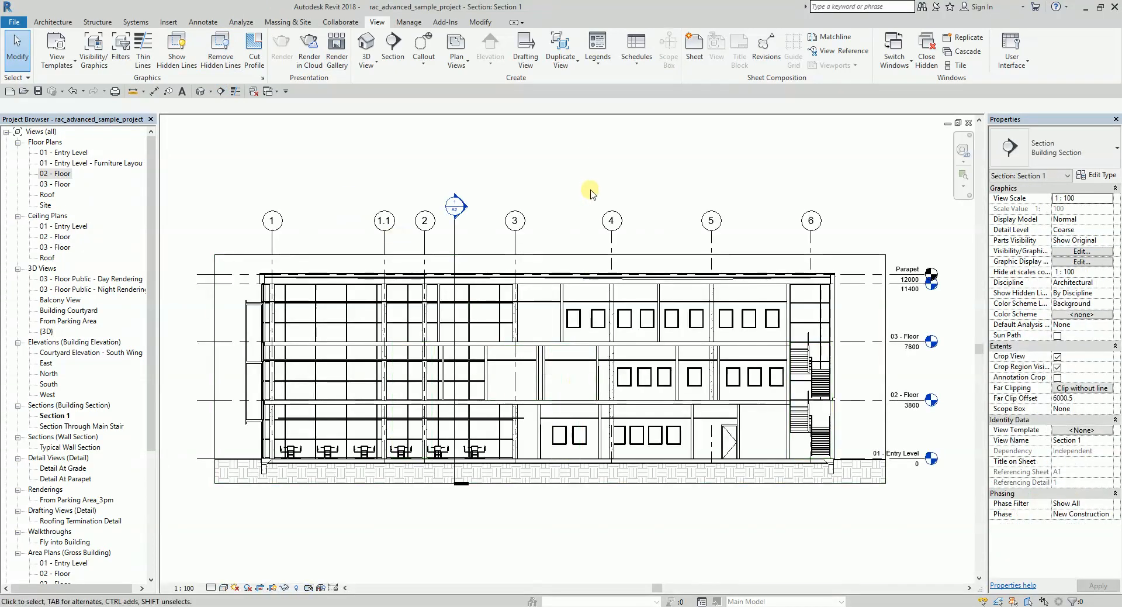